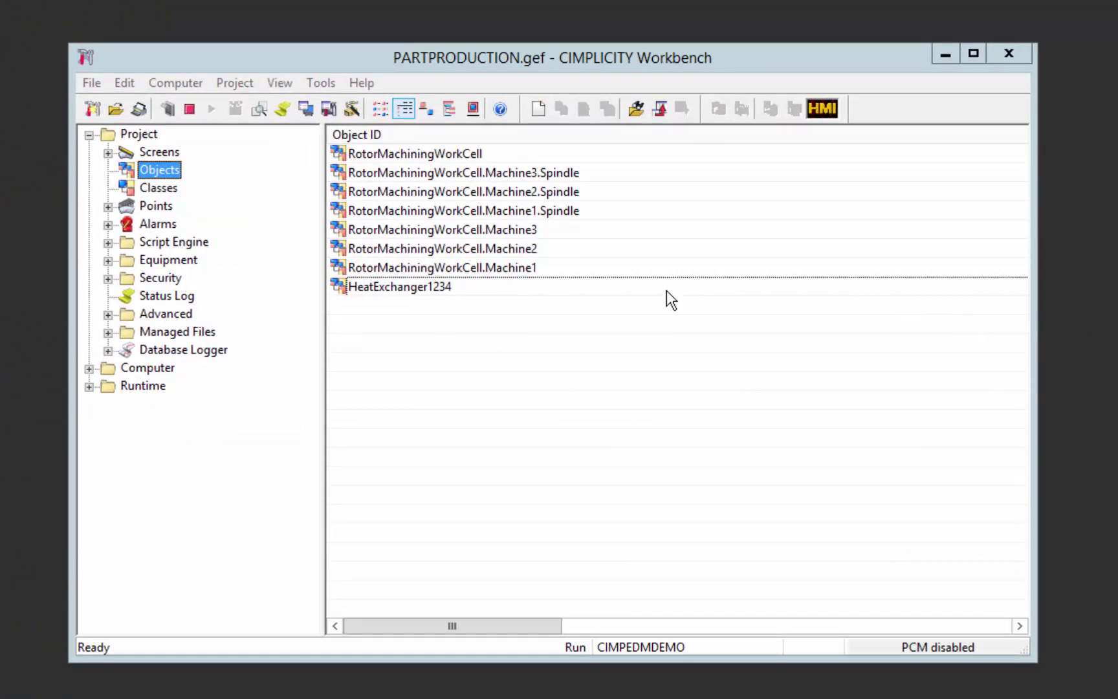
Show the project's Classes list (MachiningCenter, SpindleAssembly, THeatExchanger, WorkCell) without creating a new class
left_click(445, 286)
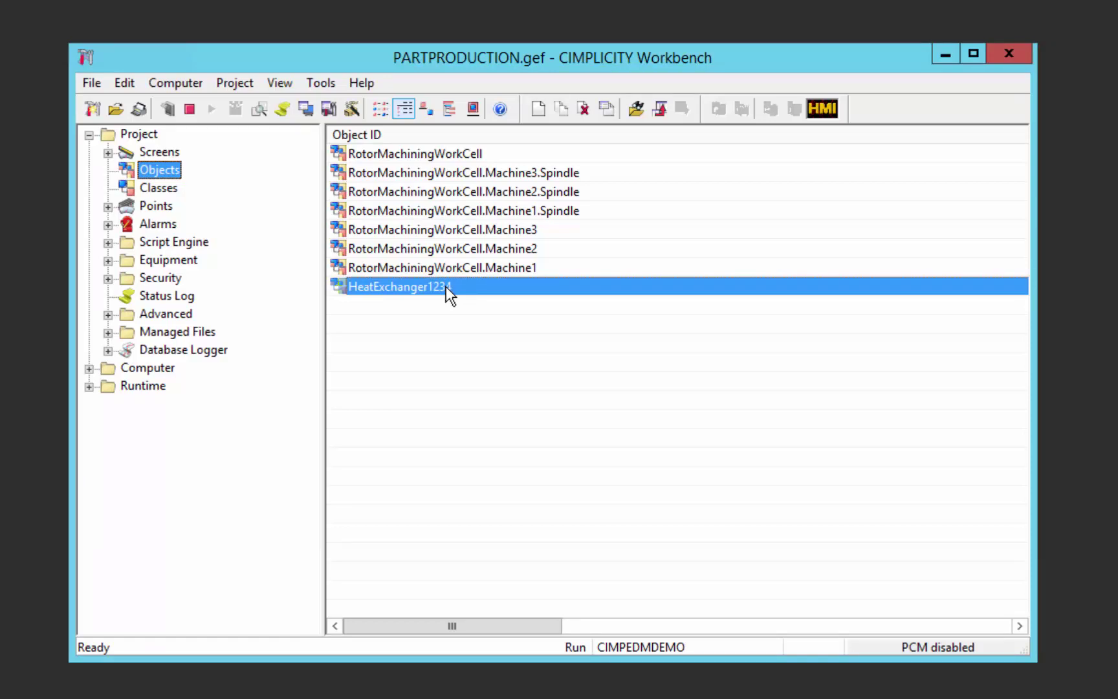
double_click(156, 188)
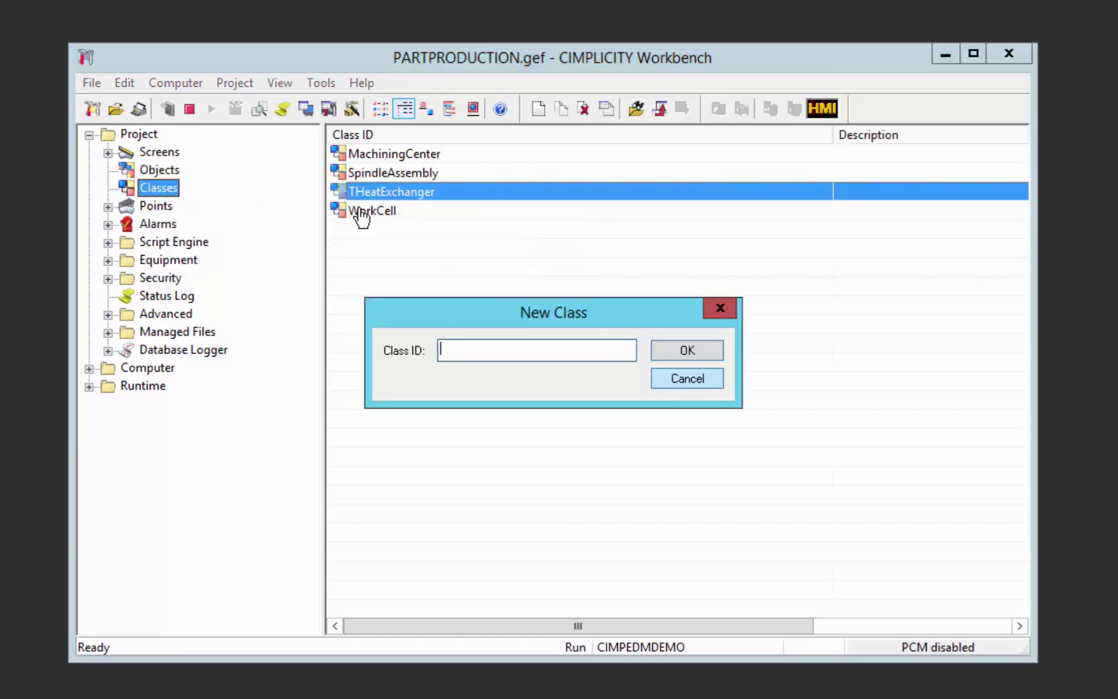
left_click(673, 374)
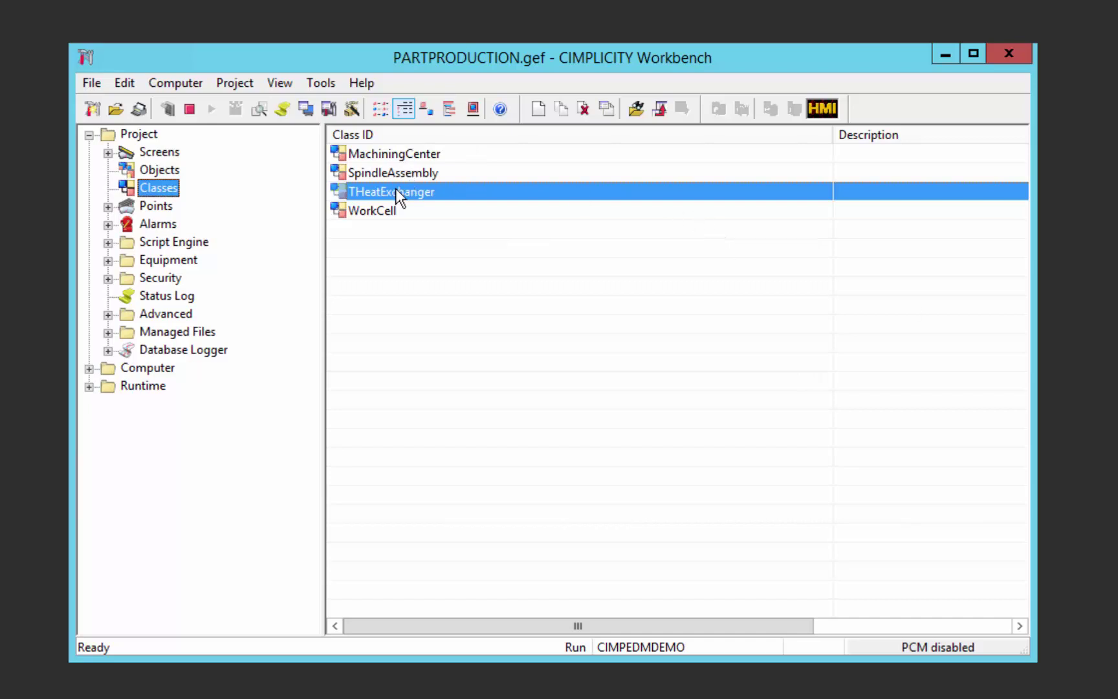
Open THeatExchanger's Data Items and begin a new data item
double_click(396, 189)
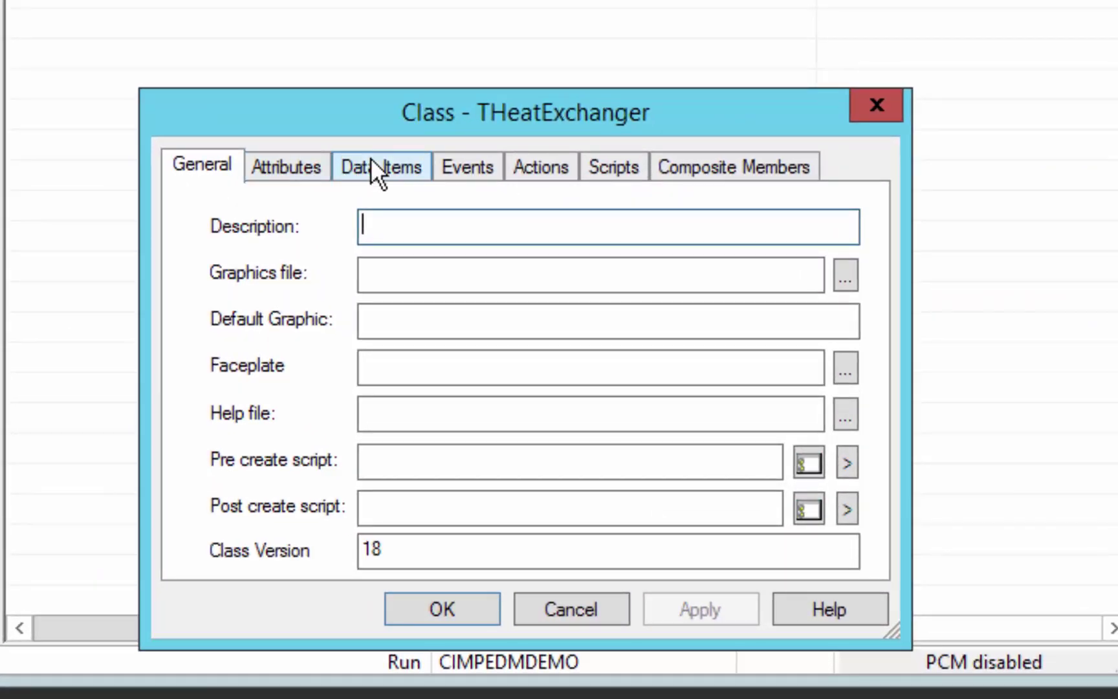
left_click(501, 287)
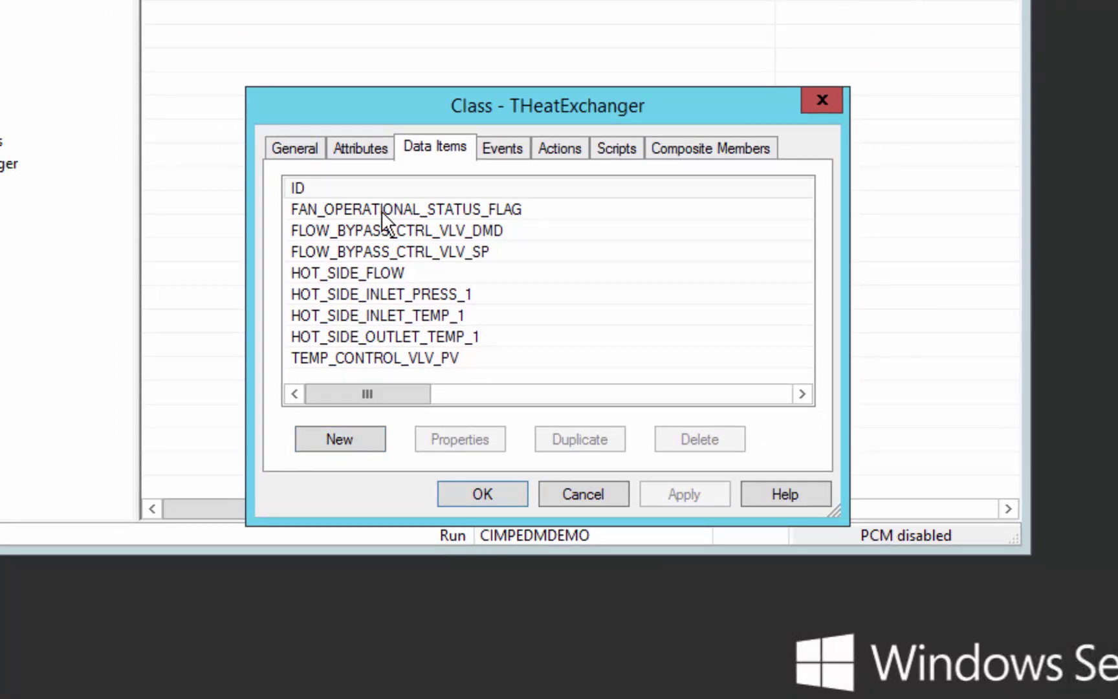
left_click(346, 437)
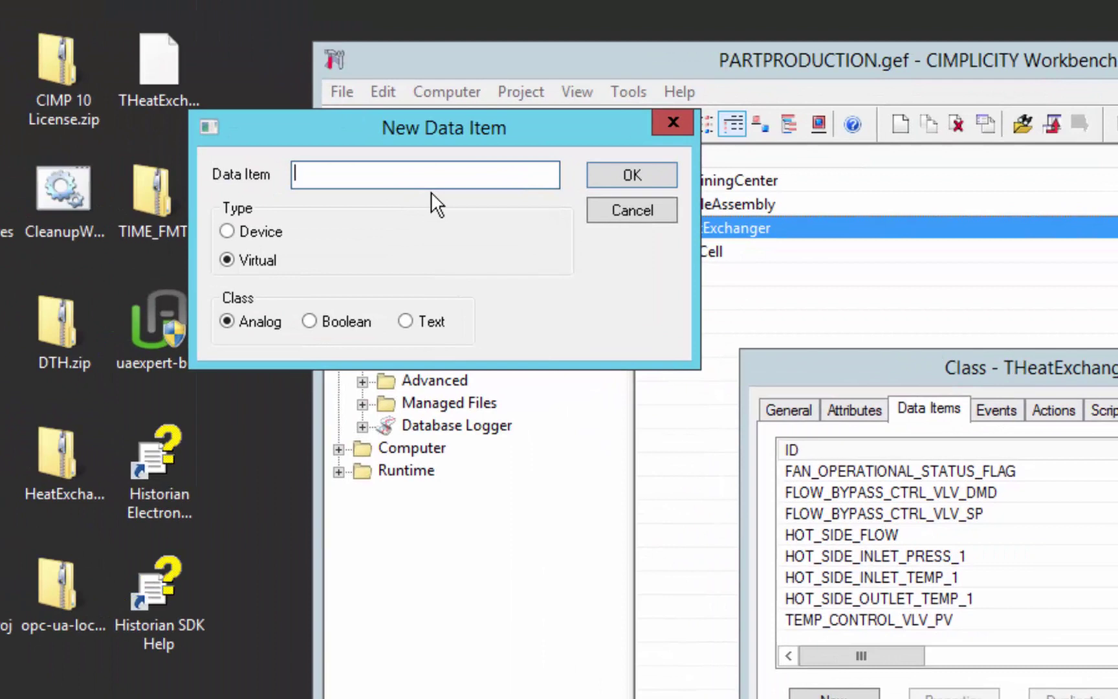
Create AMBIENT_TEMP as a Device data item assigned to device HEATEXCHANGER
type("AMBIENT_TEMP")
left_click(228, 231)
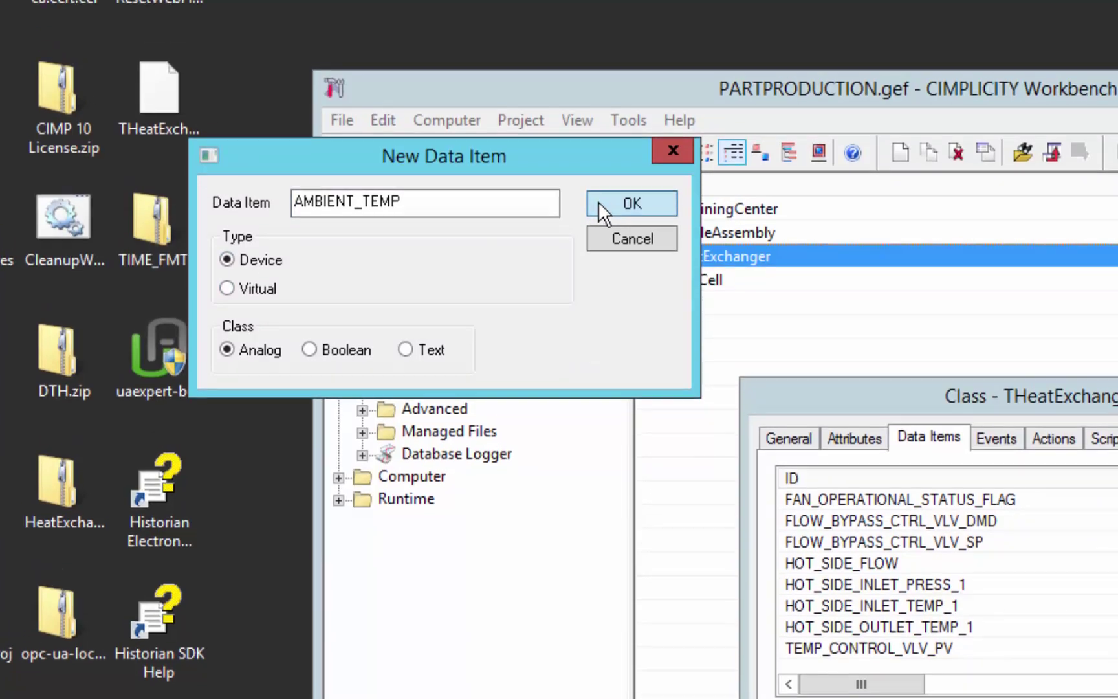
left_click(598, 176)
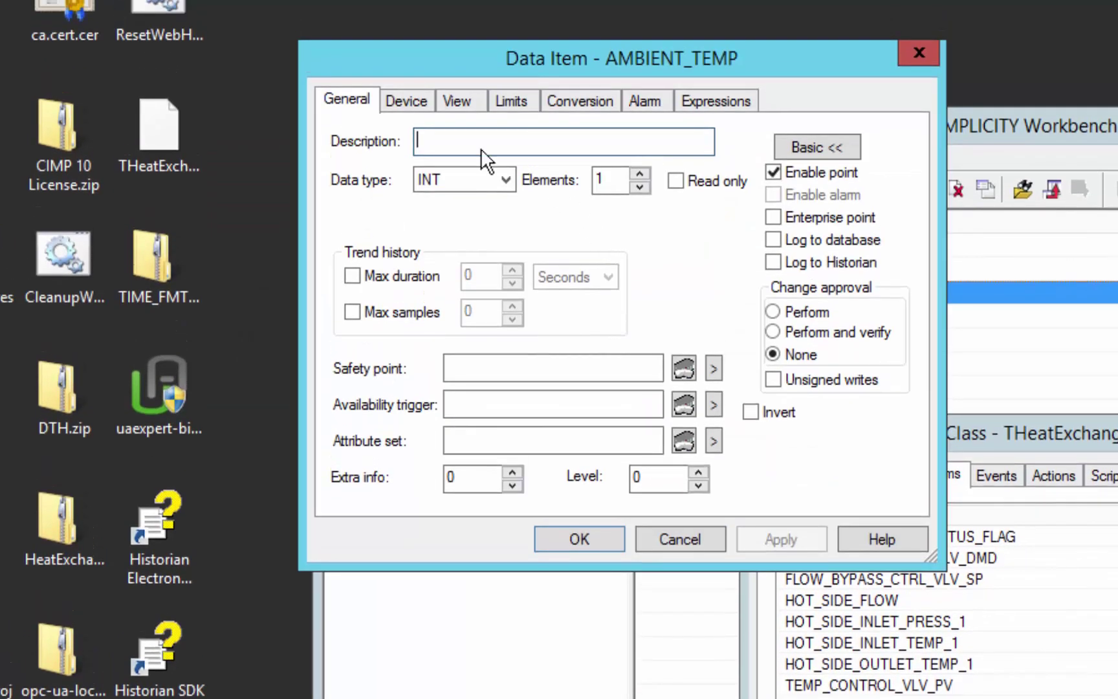
left_click(419, 103)
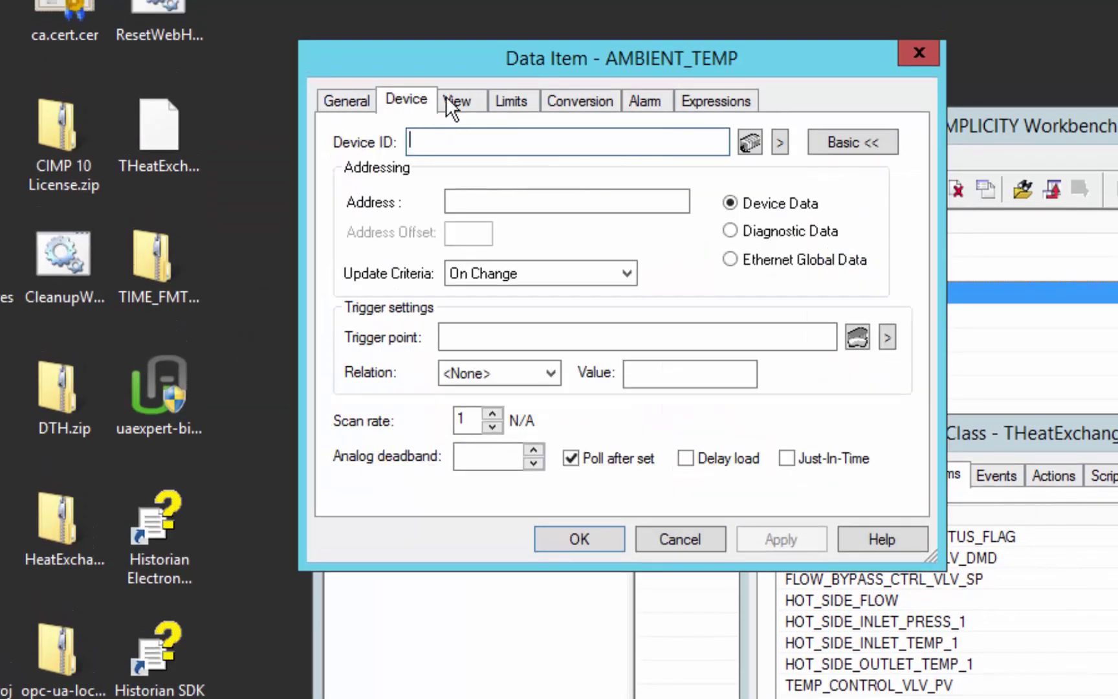
left_click(779, 140)
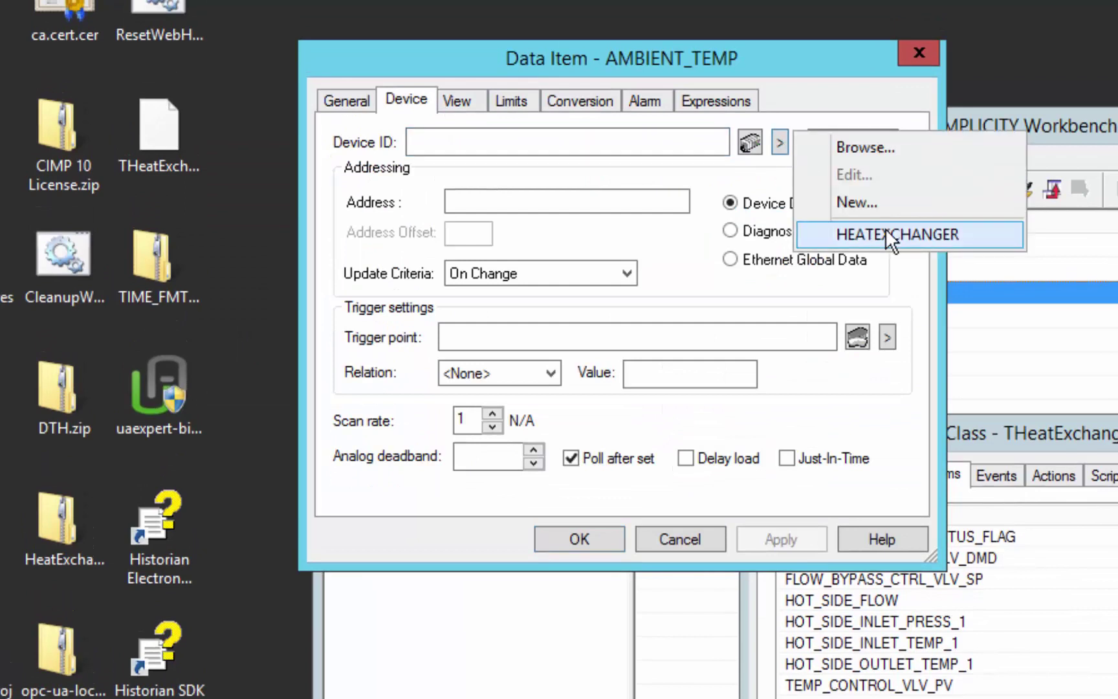
left_click(887, 233)
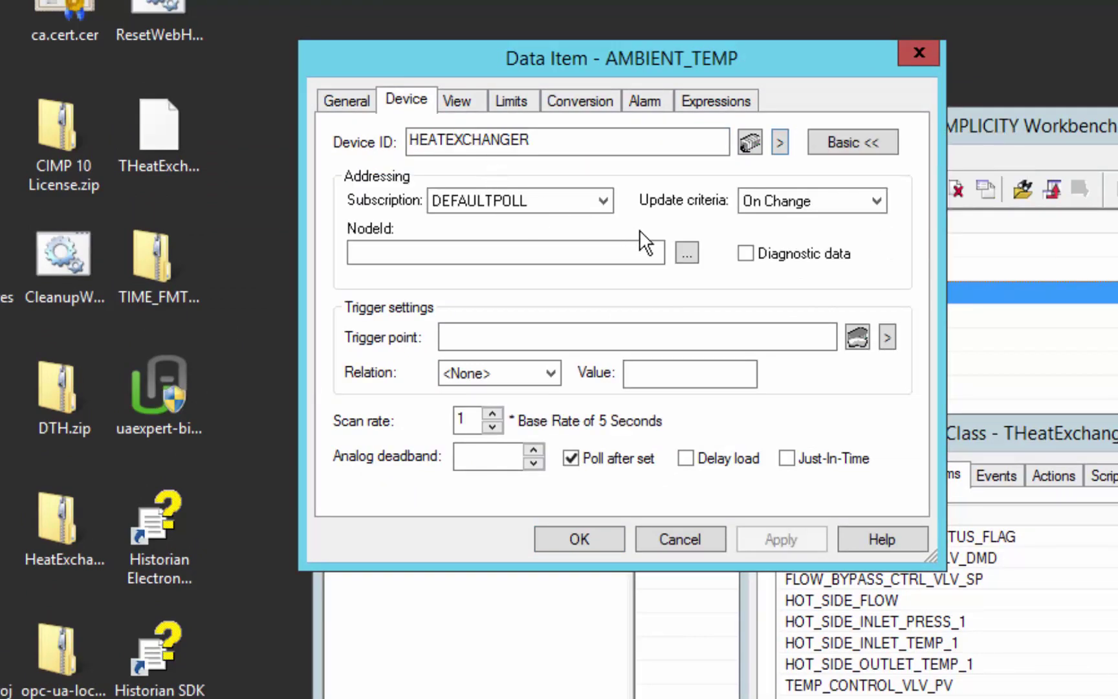
Pick Objects > HEATEXCHANGERPLC > HeatExchanger_1234 > AMBIENT_TEMP > Value as the NodeId from the OPC UA browser
left_click(686, 251)
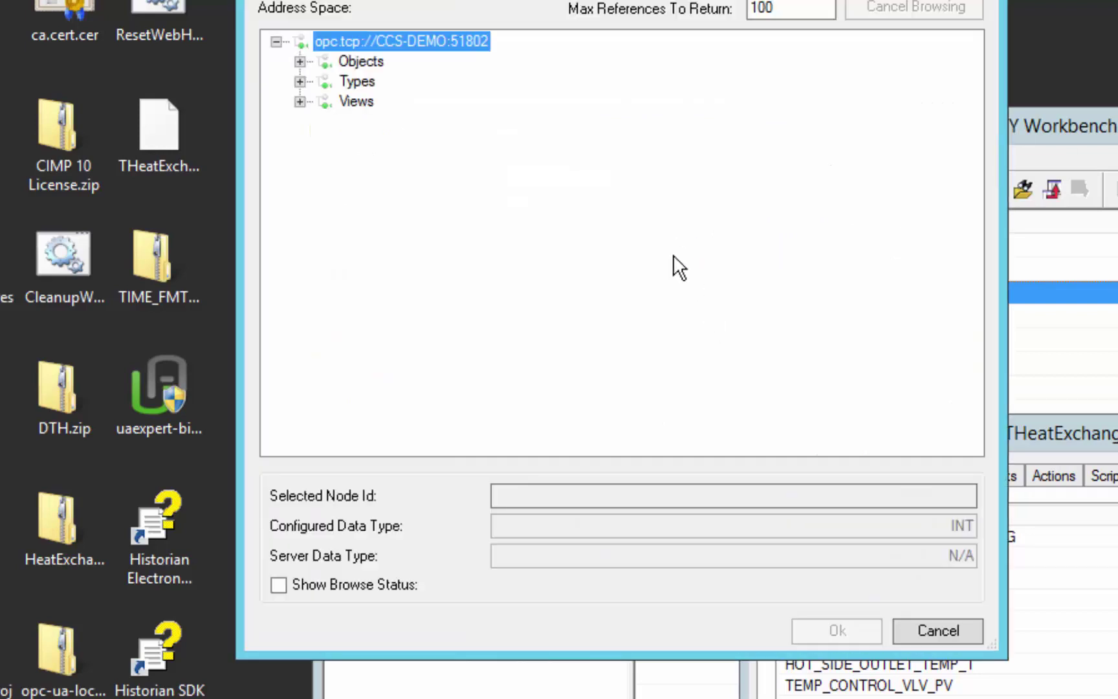
left_click(285, 82)
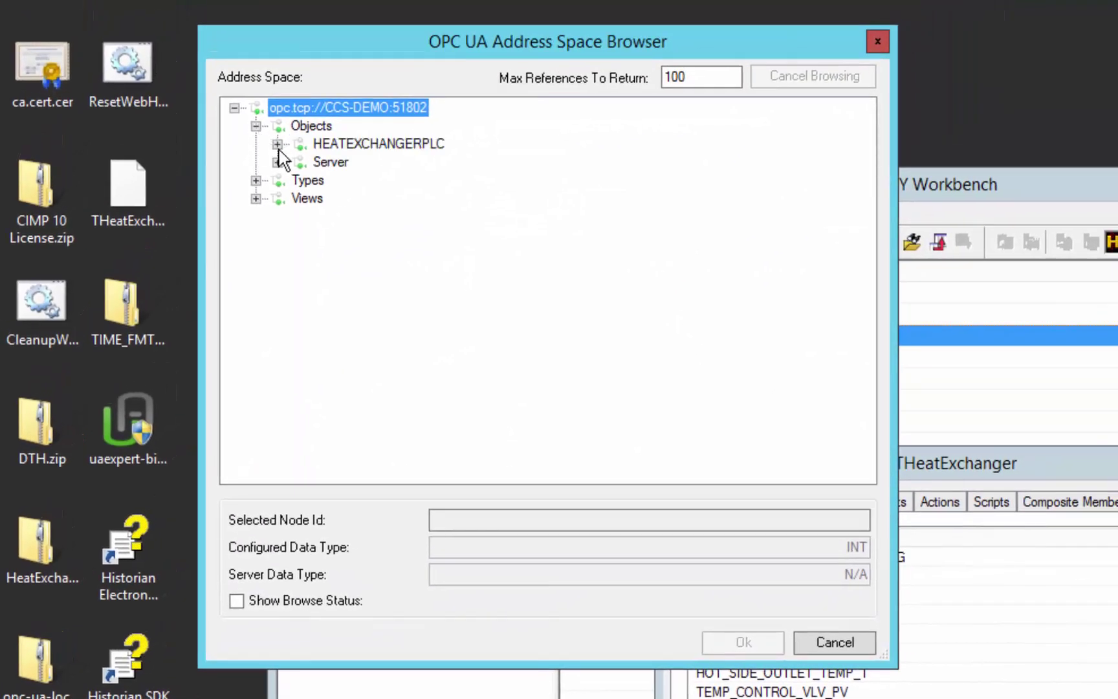
left_click(277, 144)
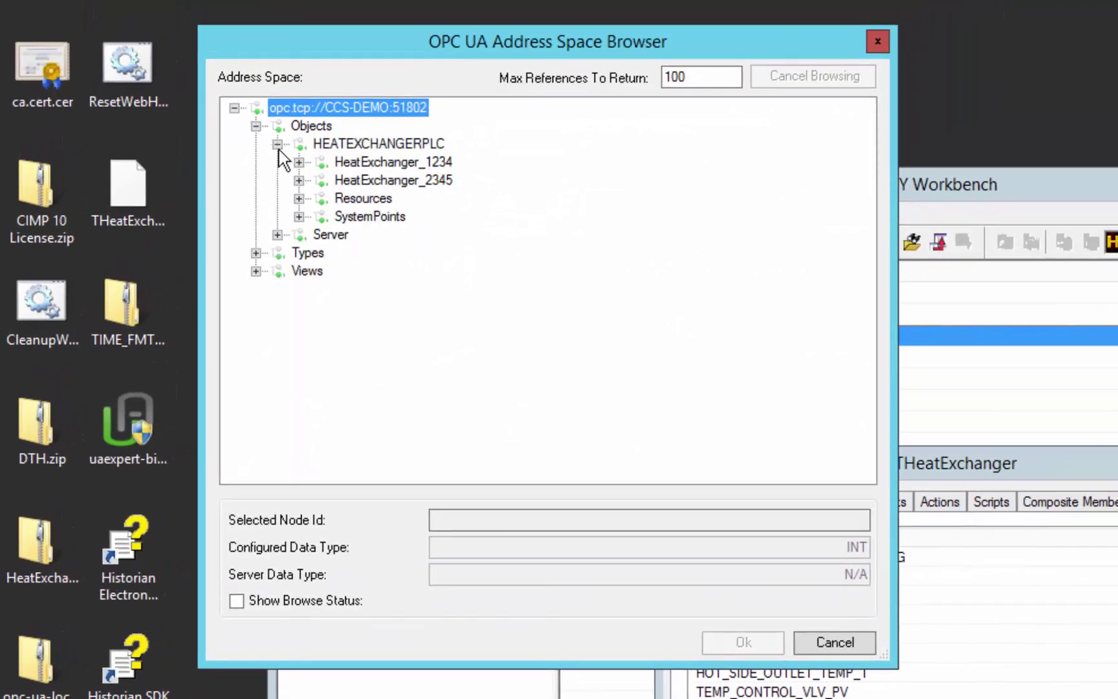
left_click(411, 170)
left_click(414, 177)
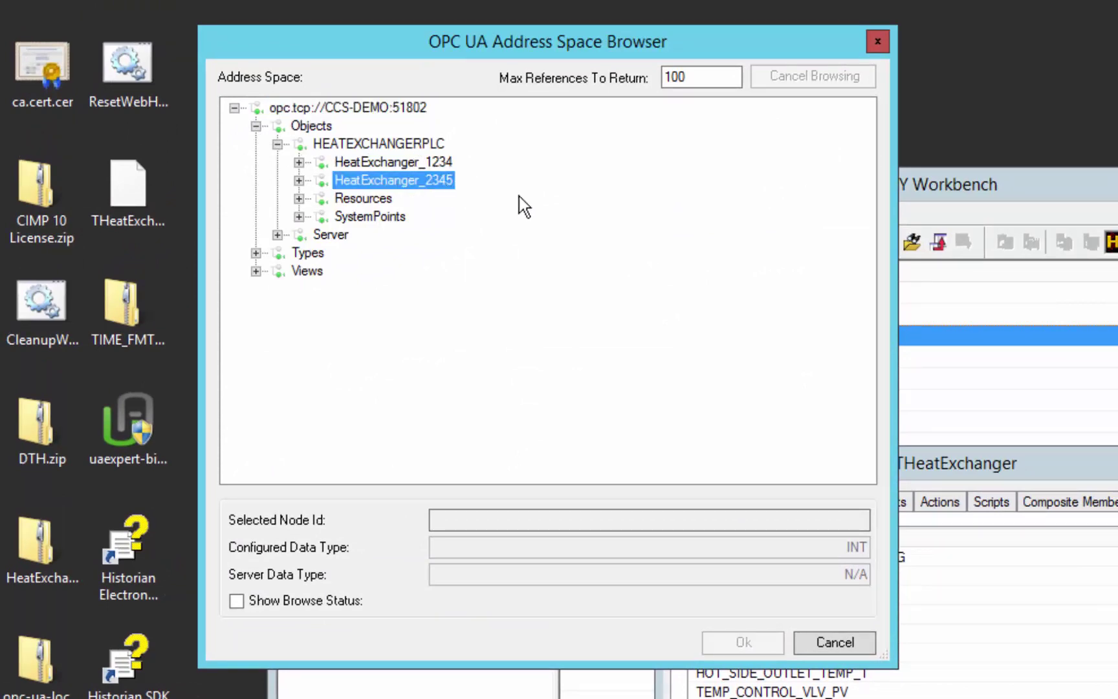
left_click(301, 164)
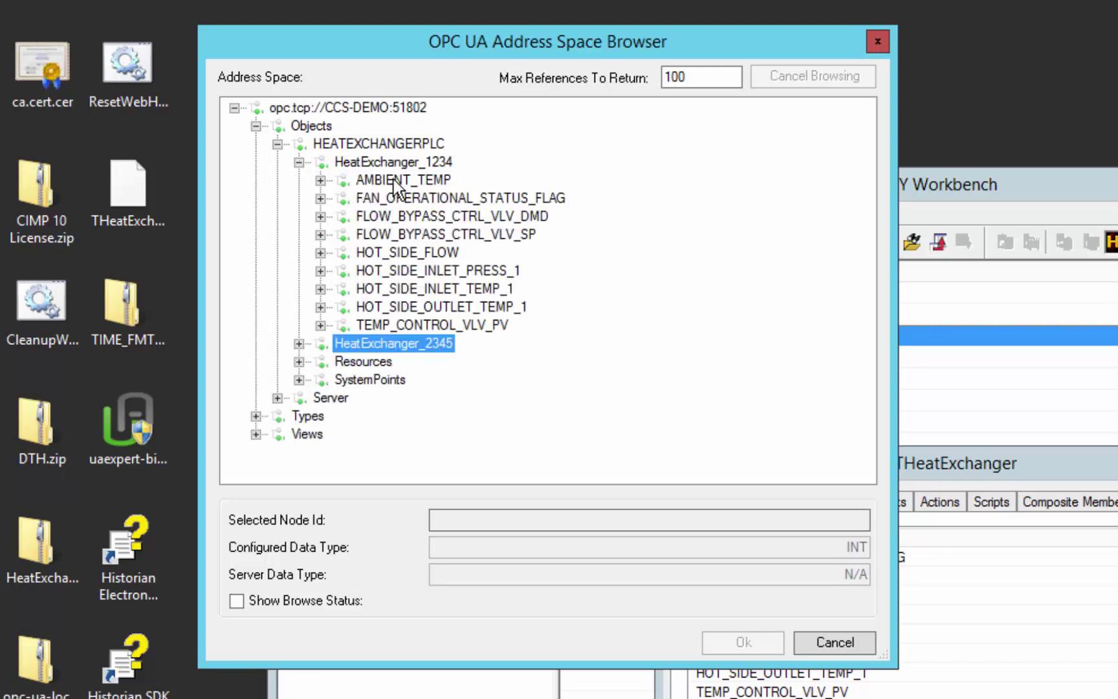
left_click(393, 180)
left_click(320, 180)
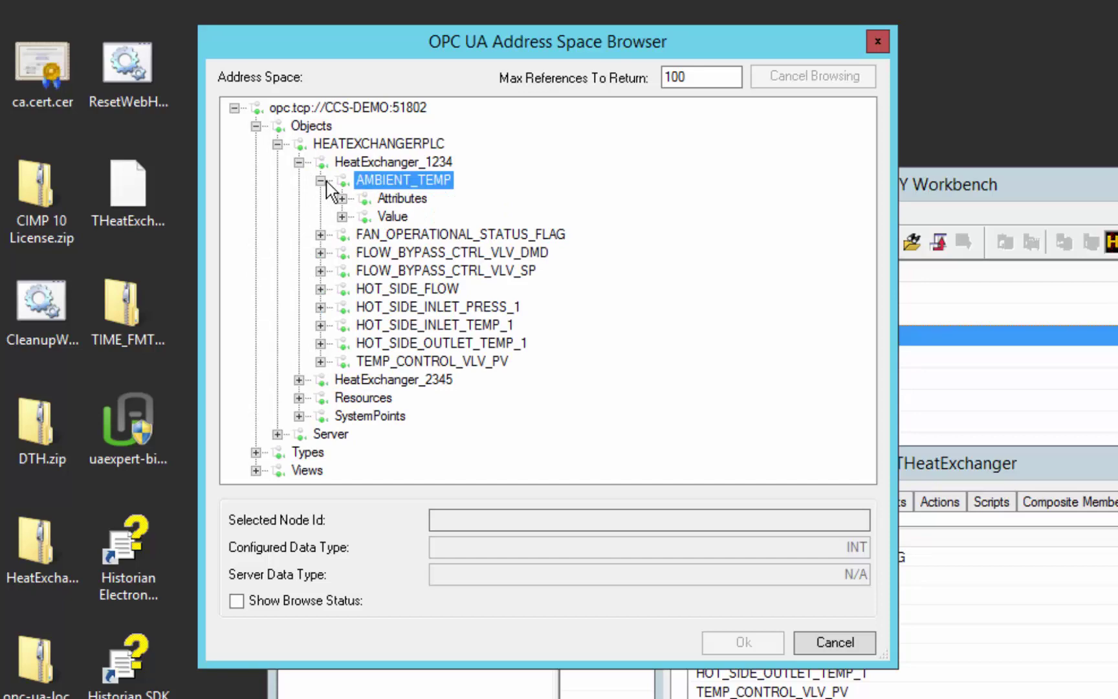
left_click(392, 216)
left_click(729, 640)
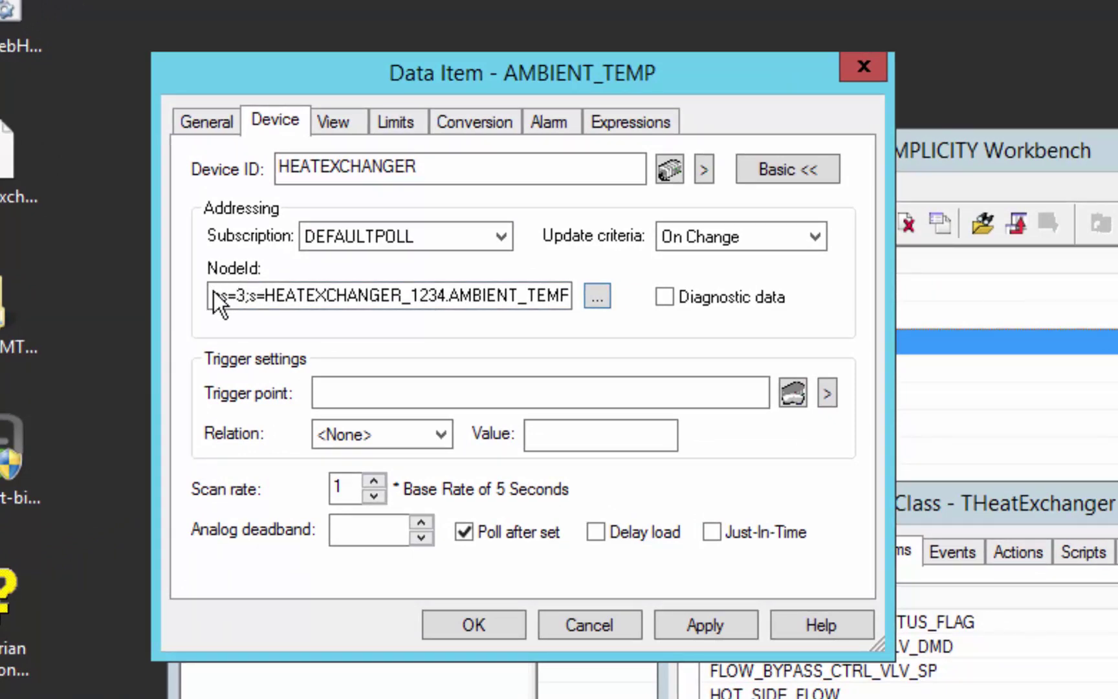
Review the NodeId ending HEATEXCHANGER_1234.AMBIENT_TEMP.Value and place the cursor before 1234
left_click_drag(215, 295, 572, 312)
left_click(304, 295)
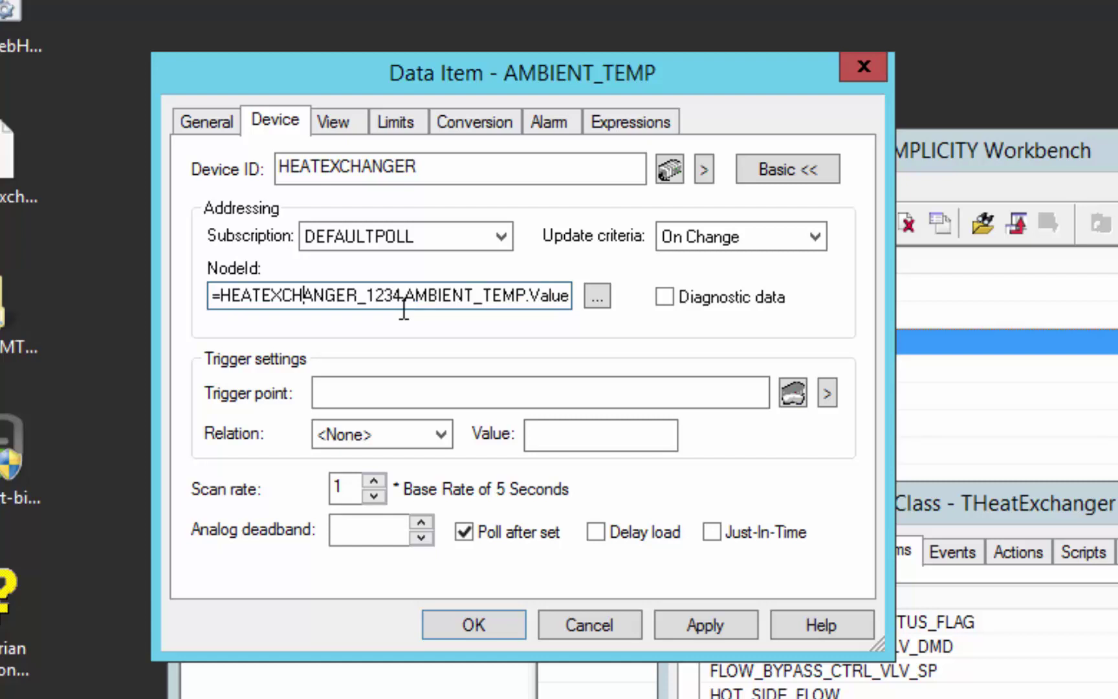
left_click(369, 296)
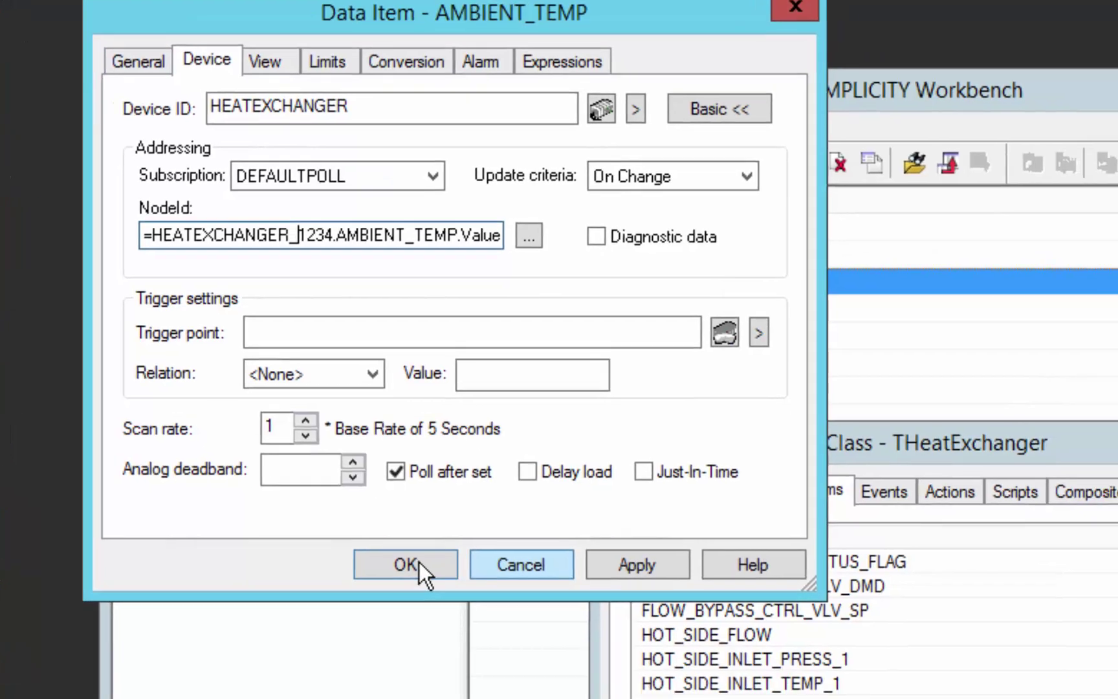
left_click(488, 627)
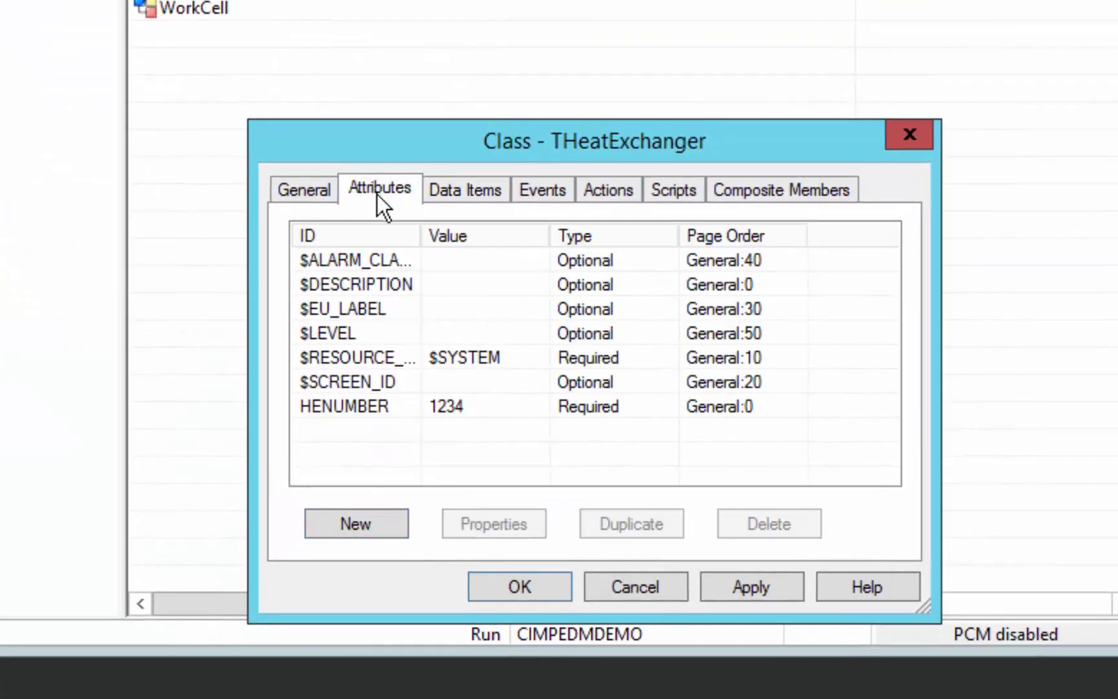
left_click(353, 407)
double_click(353, 407)
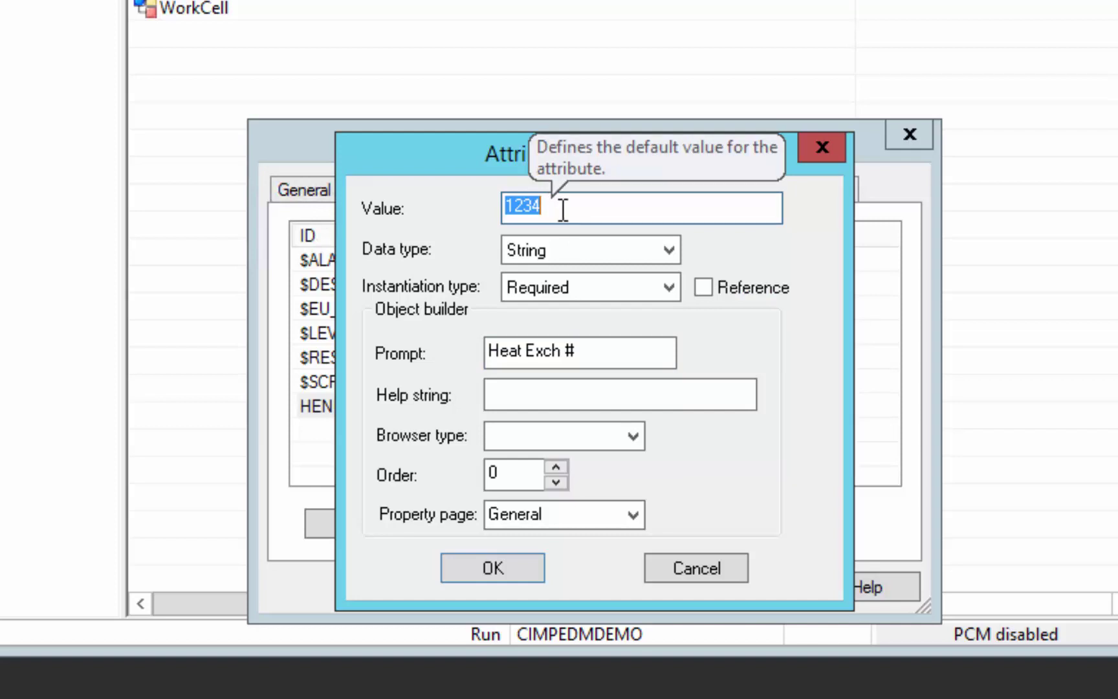
left_click(510, 569)
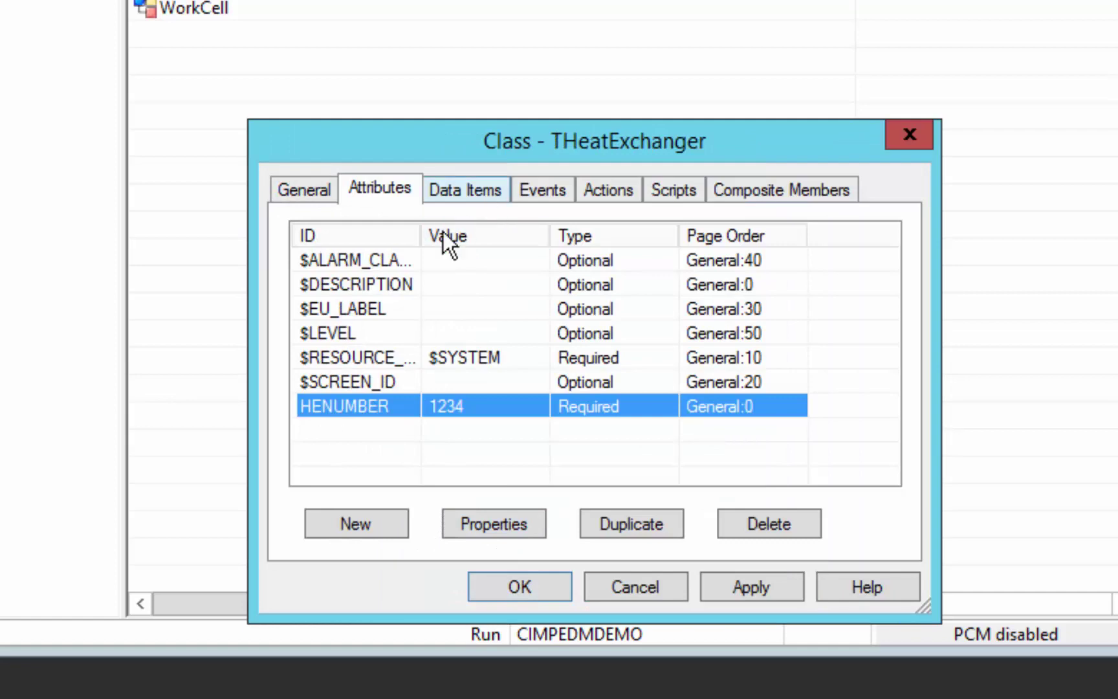
Reopen AMBIENT_TEMP and replace 1234 in its NodeId with {HENUMBER}
left_click(452, 187)
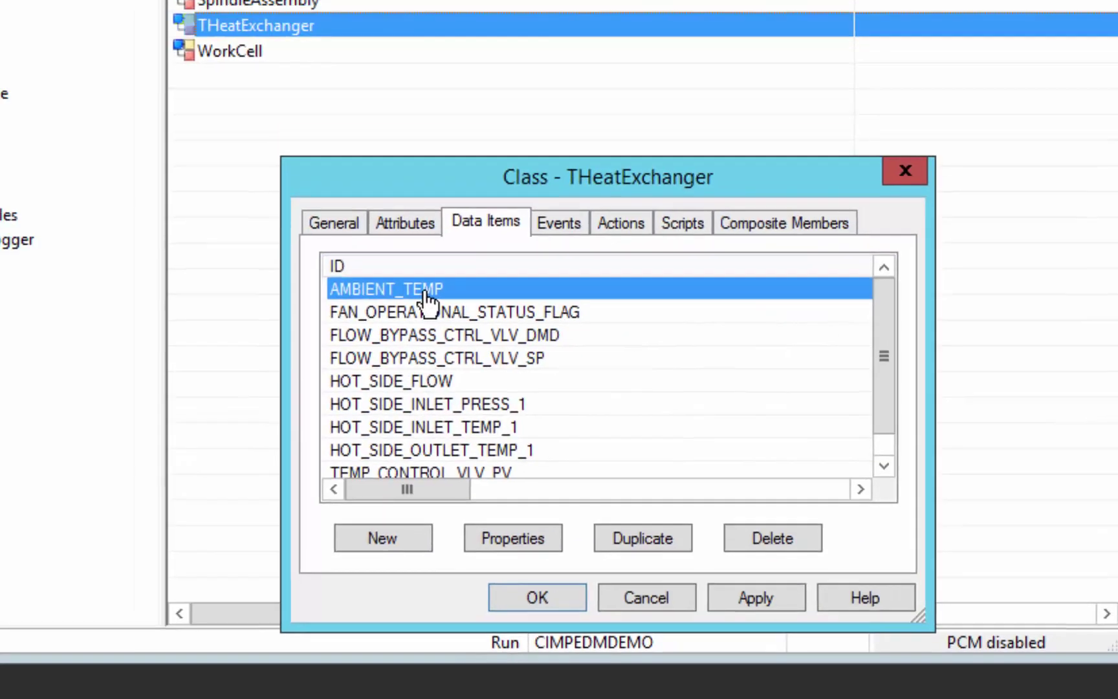
double_click(427, 290)
left_click(206, 104)
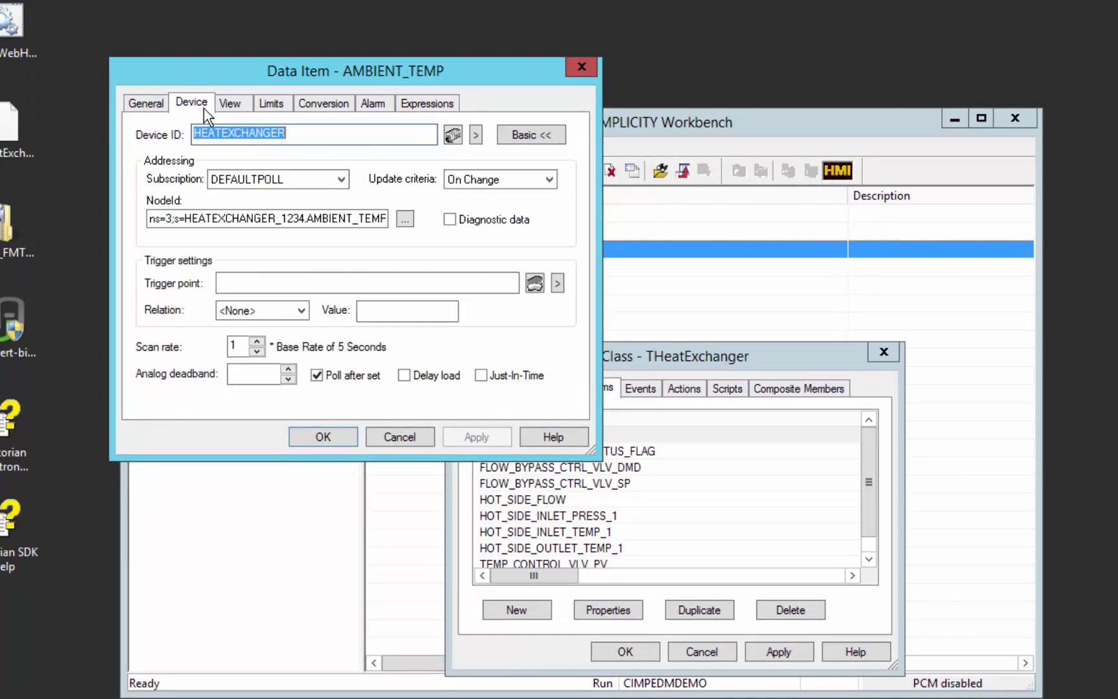
left_click(282, 218)
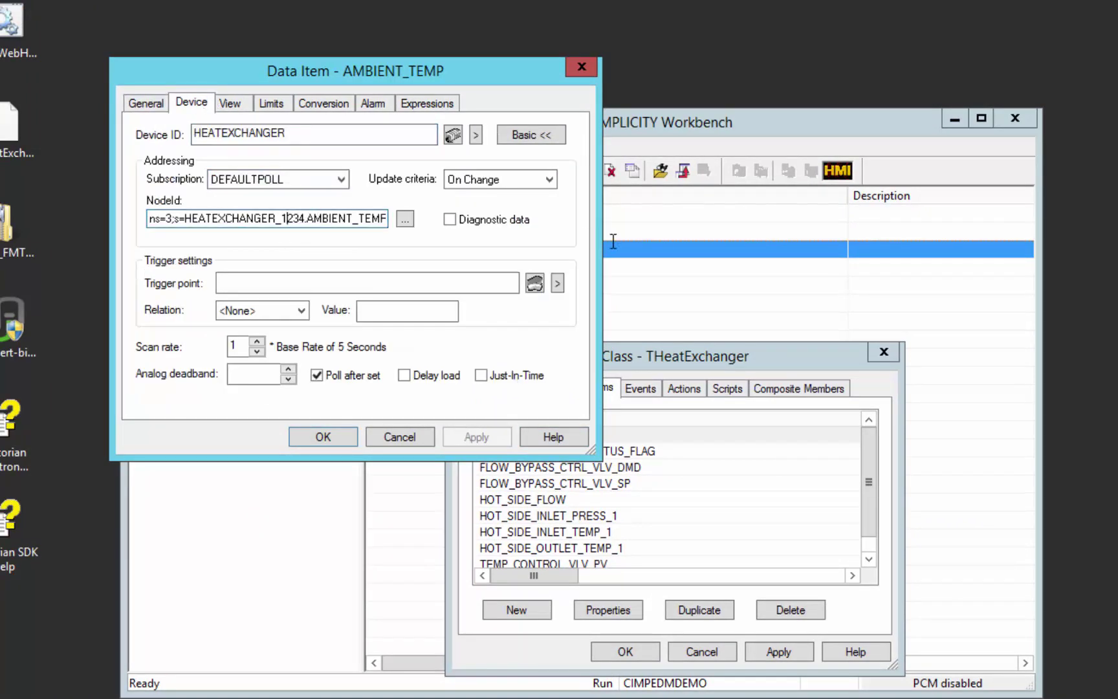
key("Left")
key("Delete")
key("Delete")
key("Delete")
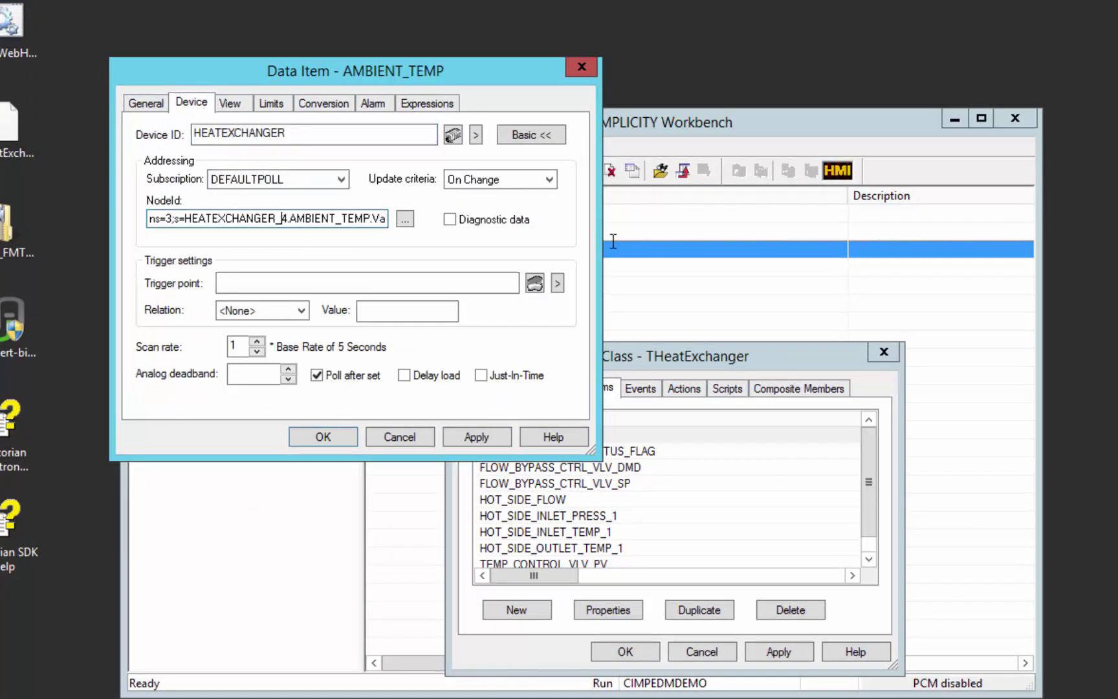
key("Delete")
key("Delete")
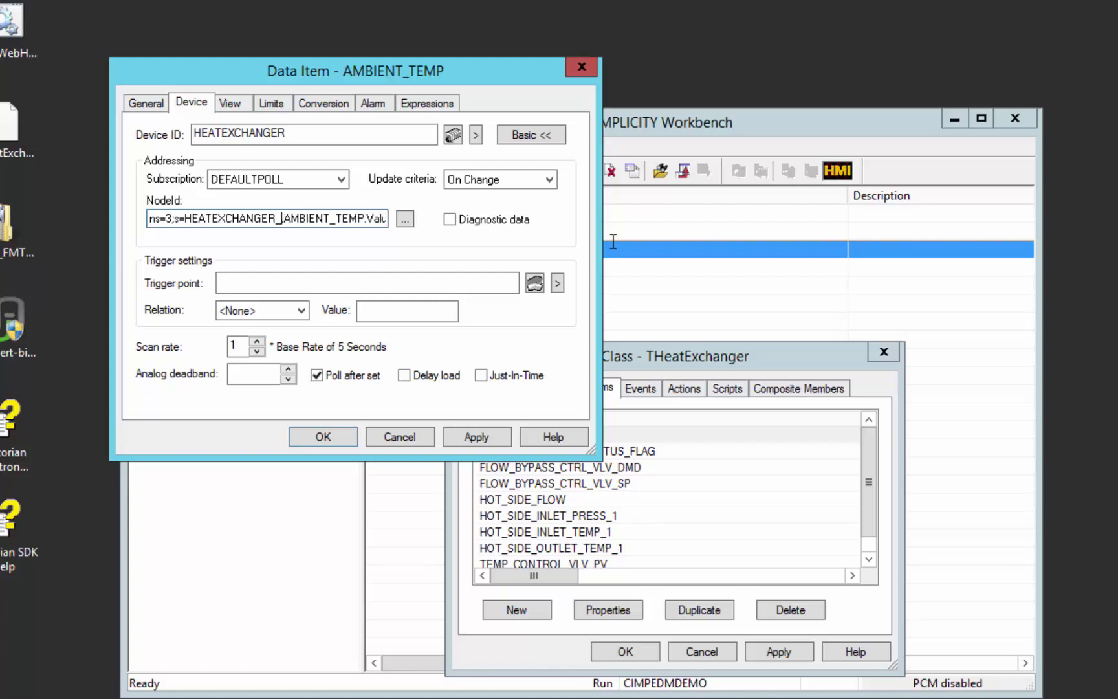
type("{")
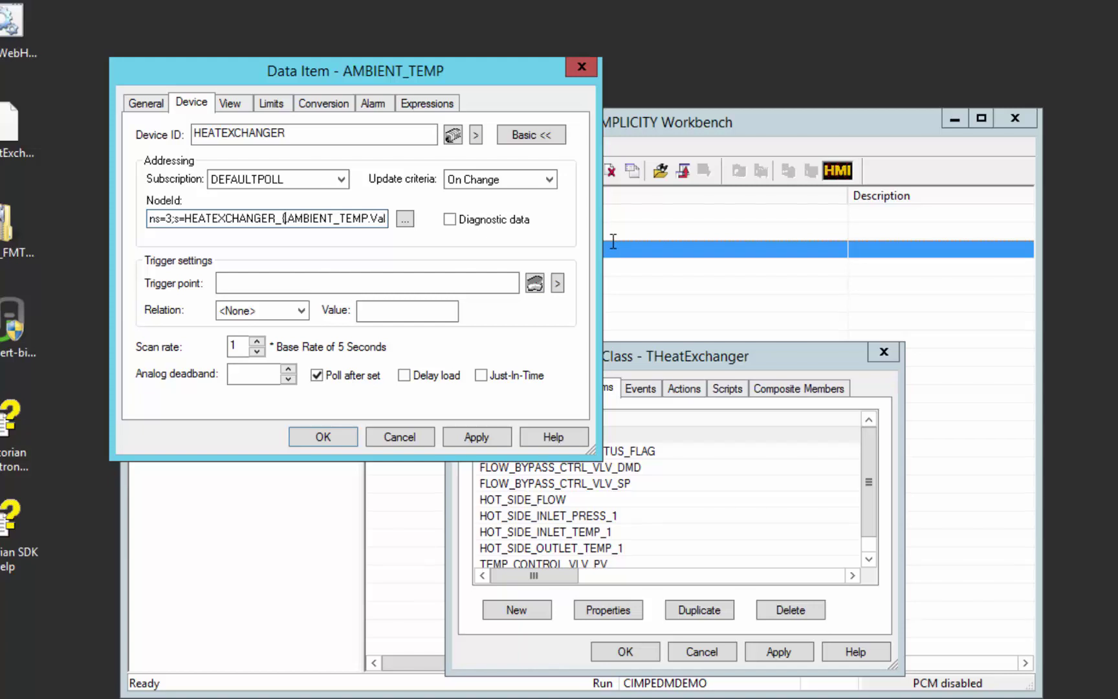
type("HE")
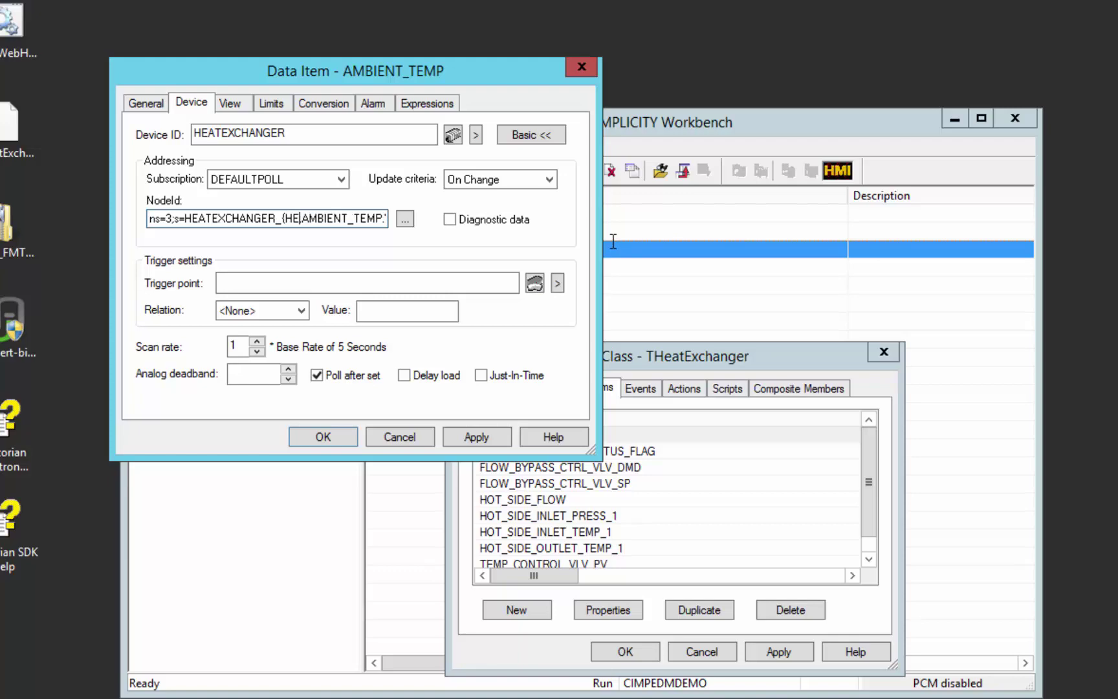
type("NUMBER")
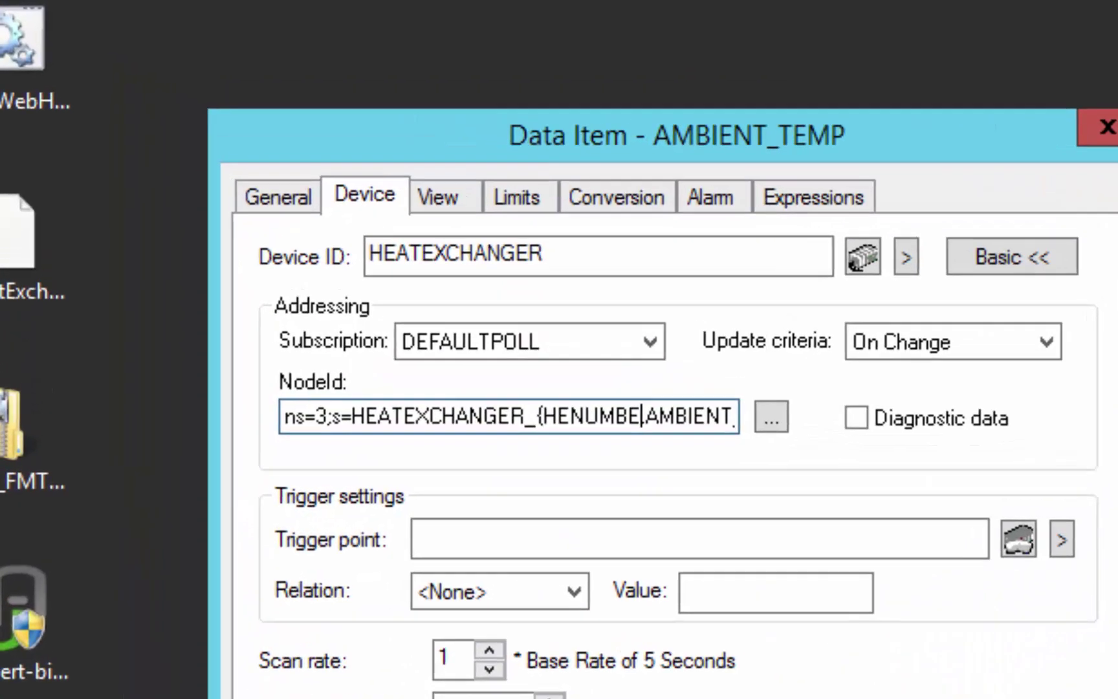
type("}")
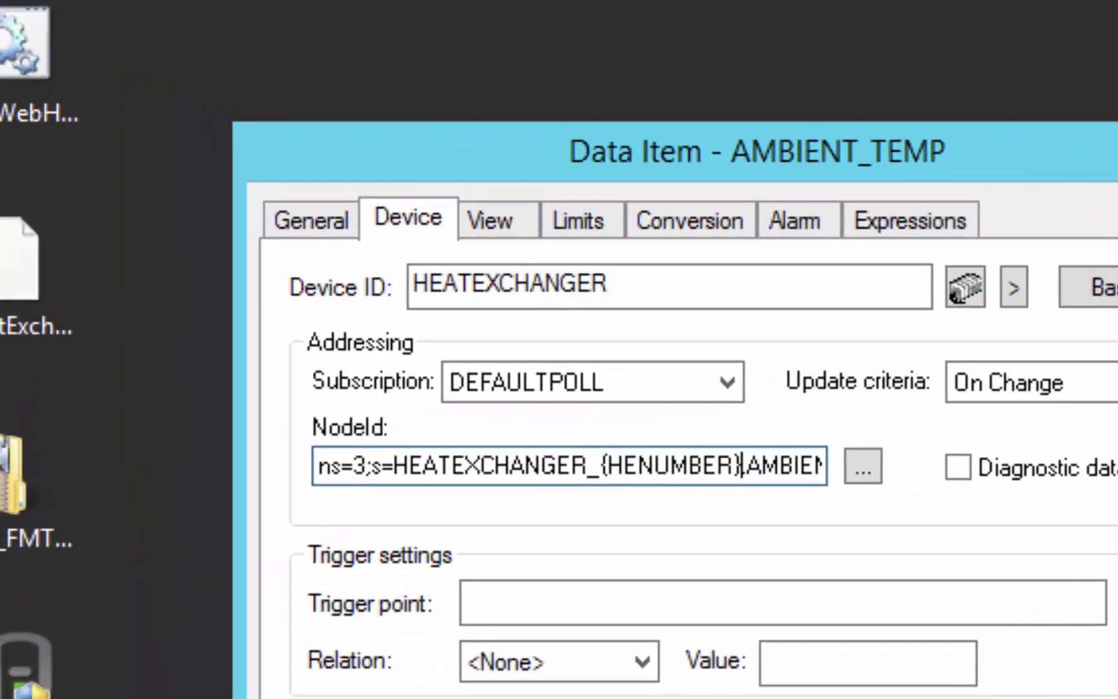
key("shift+Left")
key("shift+Left")
key("shift+Left")
key("shift+Left")
key("shift+Left")
key("shift+Left")
key("shift+Left")
key("shift+Left")
key("shift+Left")
key("shift+Left")
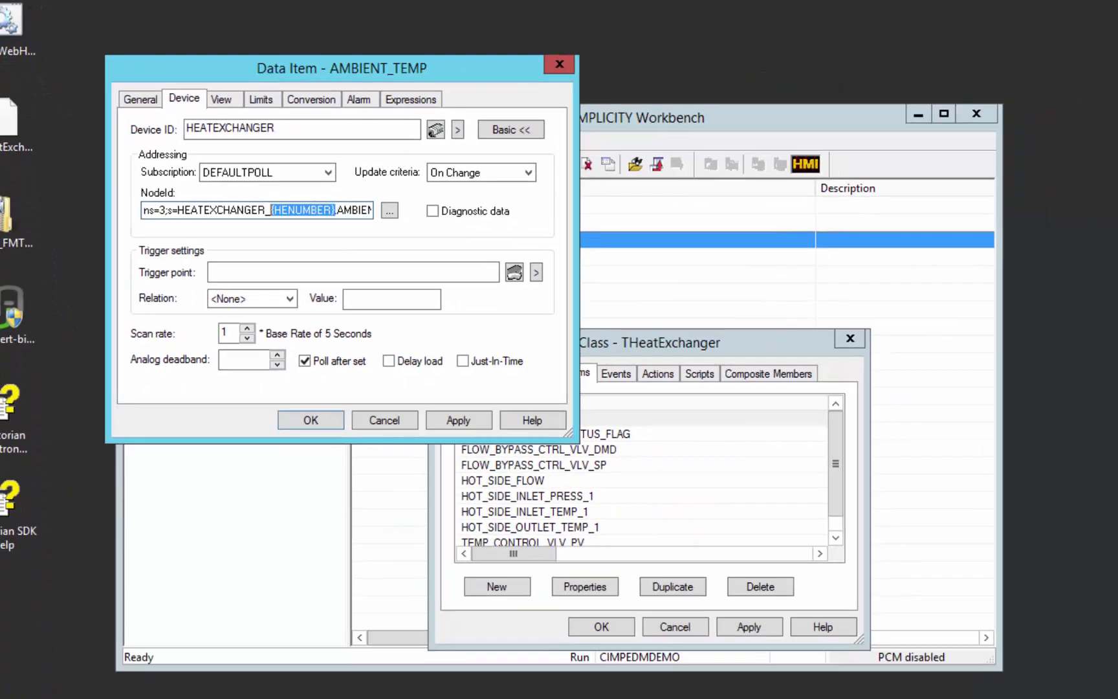
Save the THeatExchanger class, approve updating its object, and show the Objects list
left_click(310, 422)
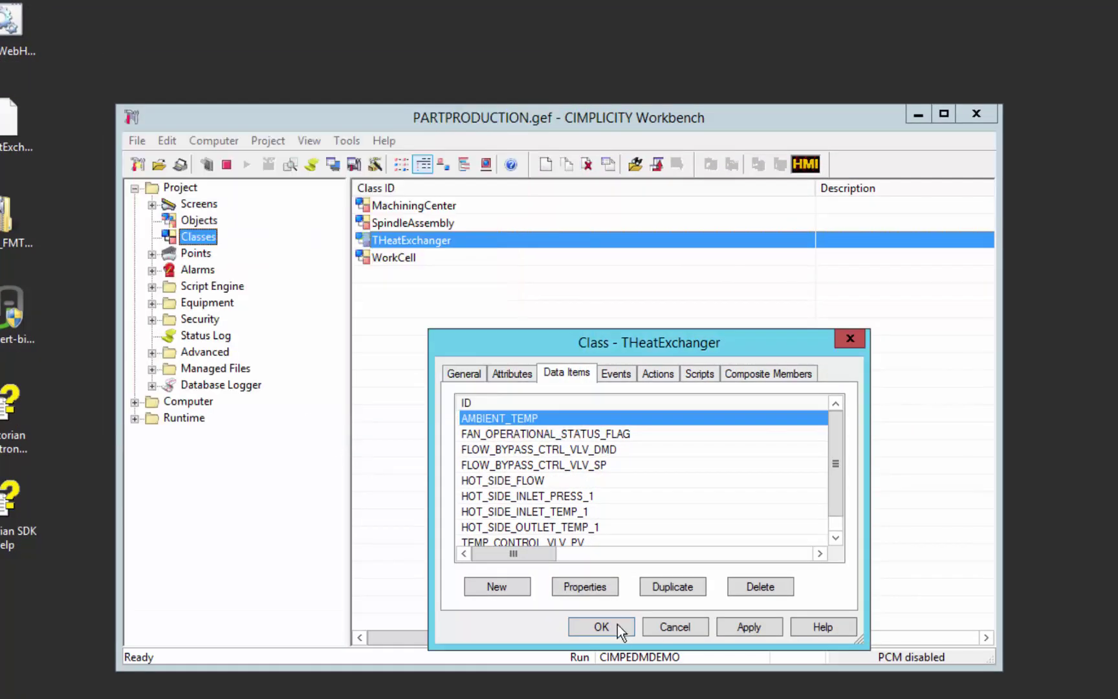
left_click(623, 629)
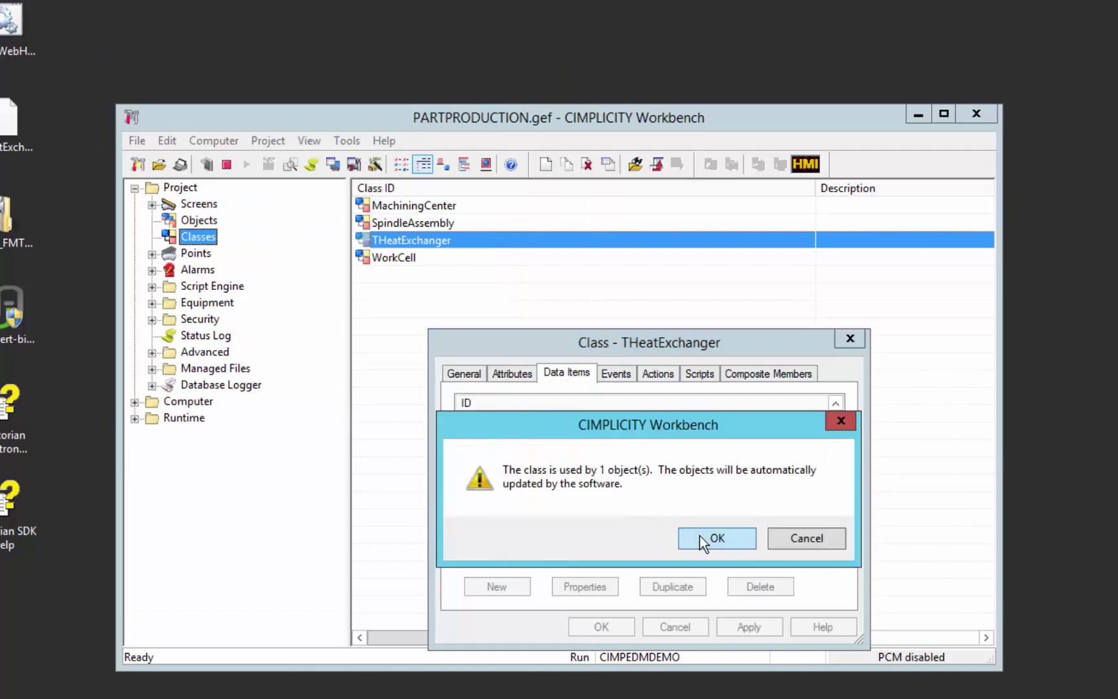
left_click(698, 536)
left_click(167, 205)
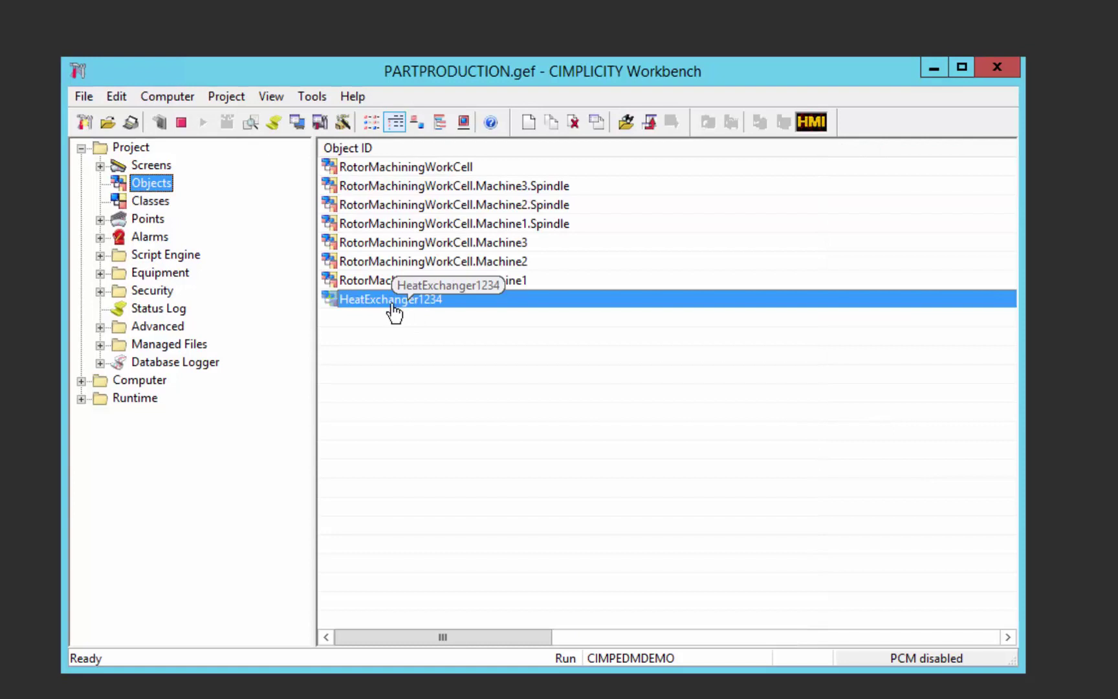
Create object HeatExchanger2345 and set its Heat Exch # to 2345
double_click(359, 326)
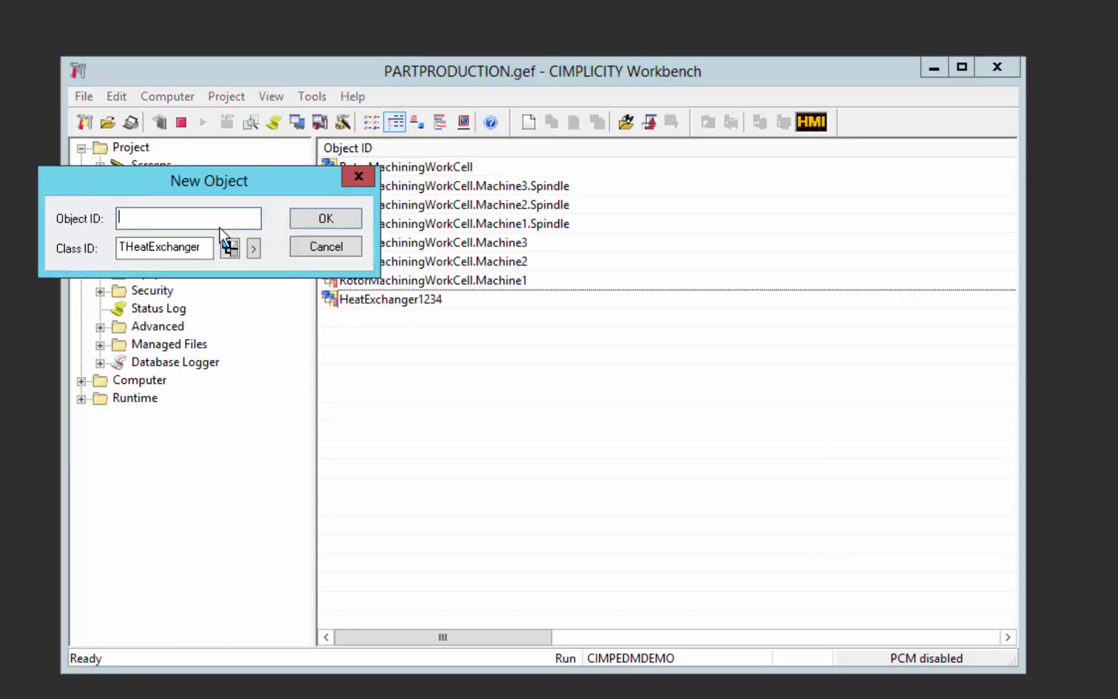
type("HeatExchanger2345")
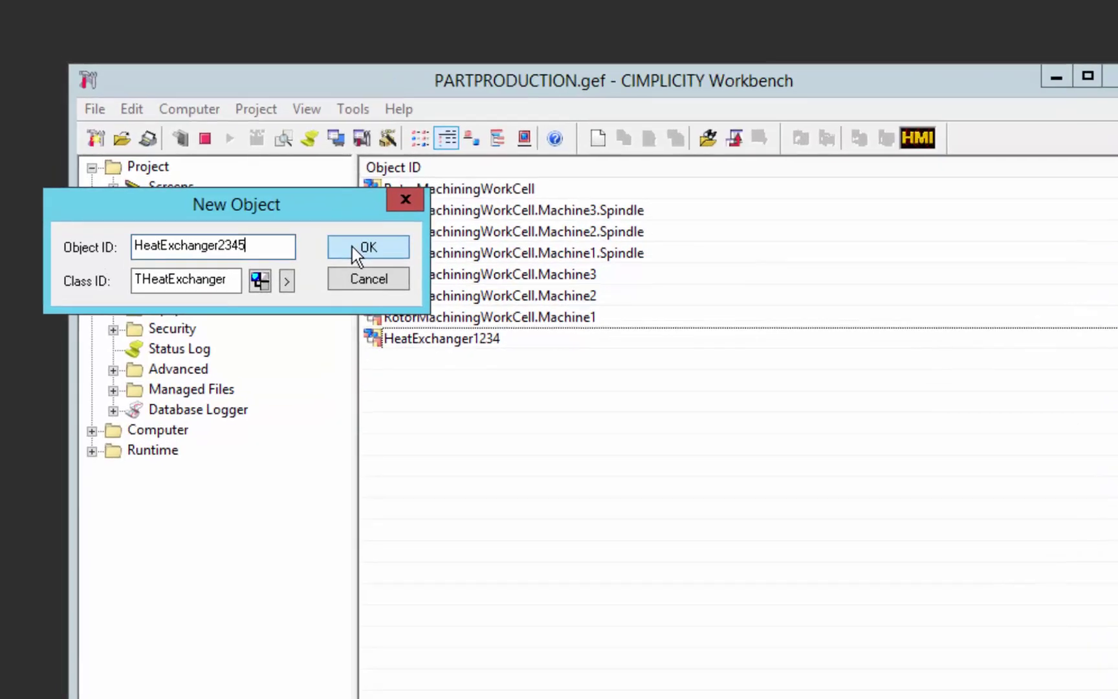
left_click(313, 224)
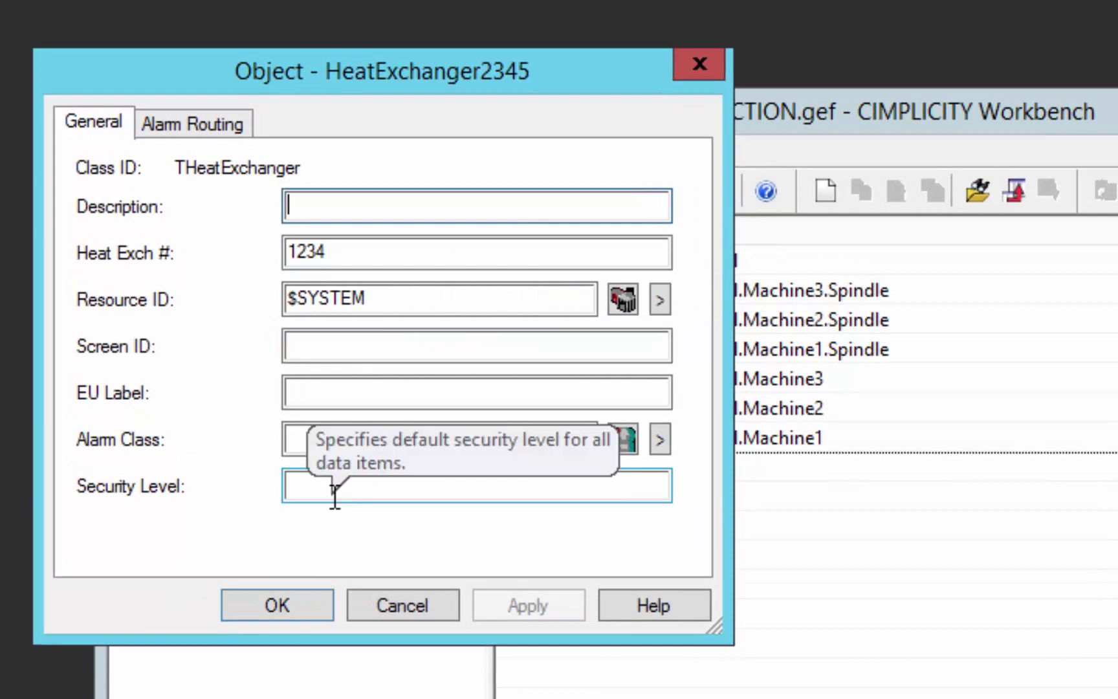
double_click(309, 251)
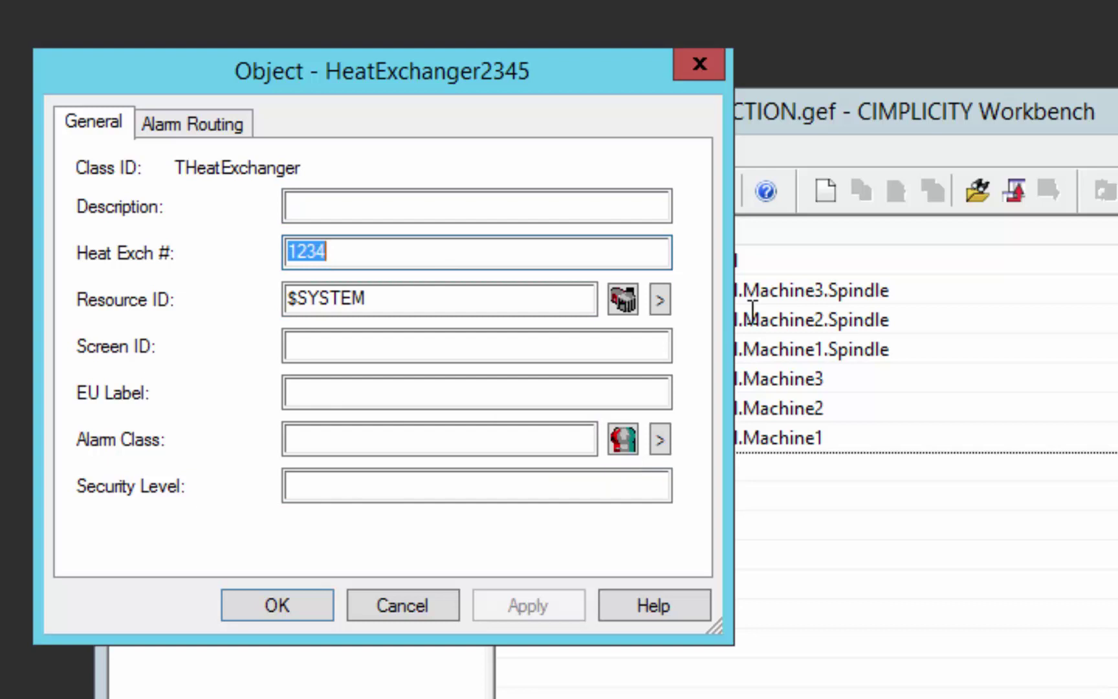
type("2345")
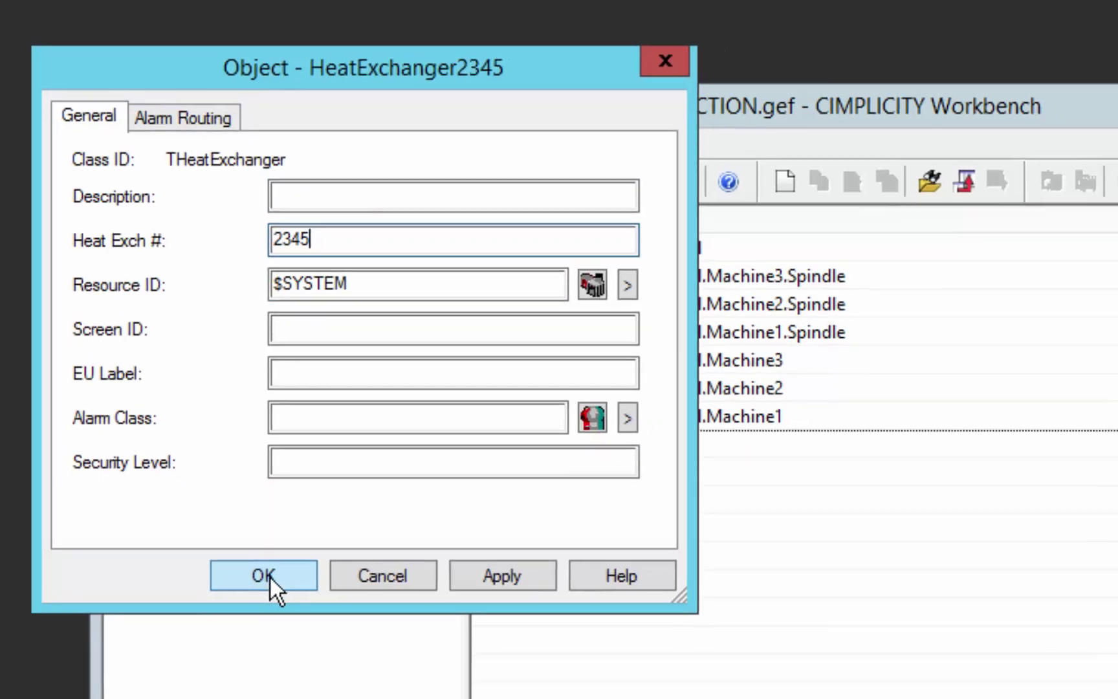
left_click(283, 603)
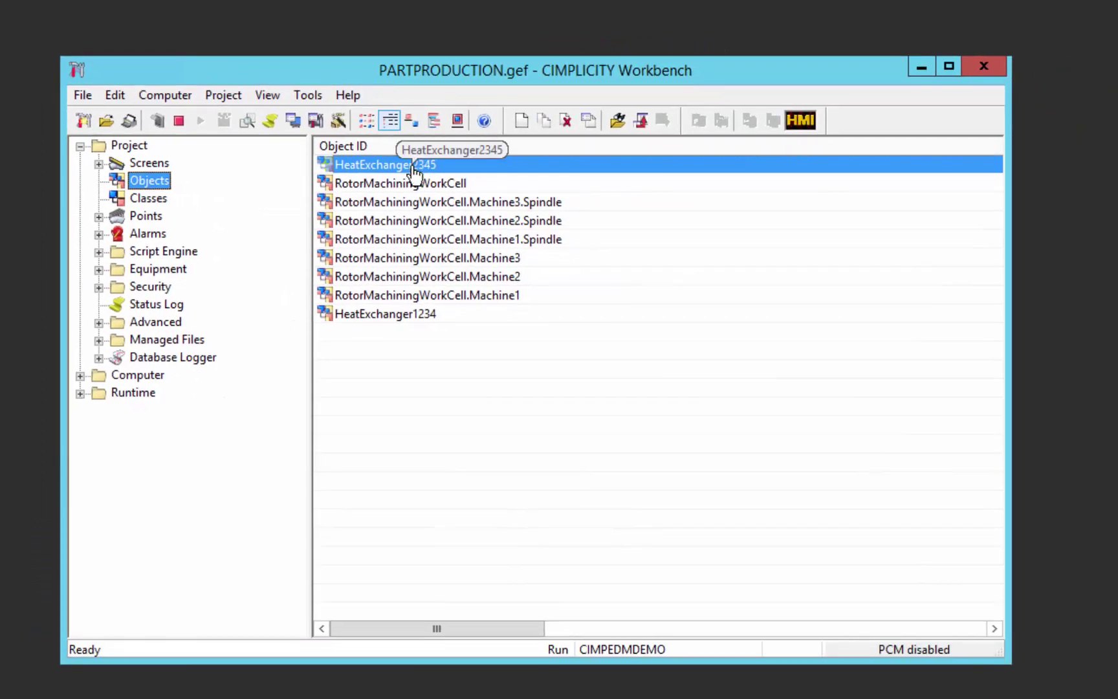
Inspect HEATEXCHANGER2345's AMBIENT_TEMP, FLOW_BYPASS_CTRL_VLV_SP and HOT_SIDE_INLET_TEMP_1 points for HEATEXCHANGER_2345 NodeIds
left_click(145, 216)
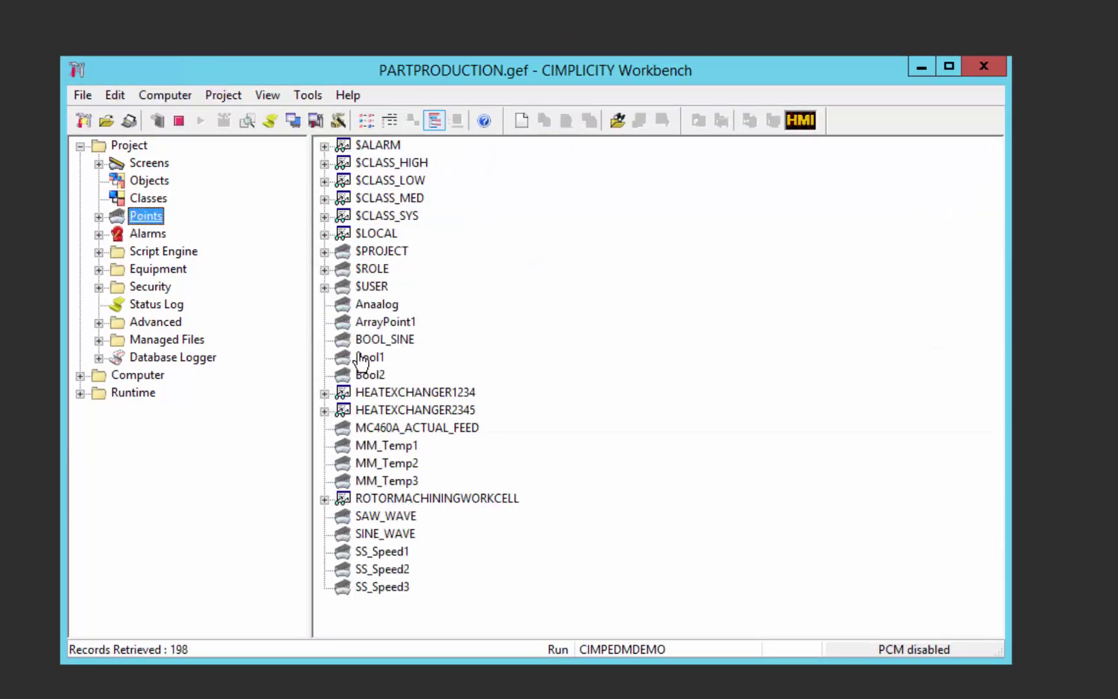
left_click(324, 410)
double_click(437, 429)
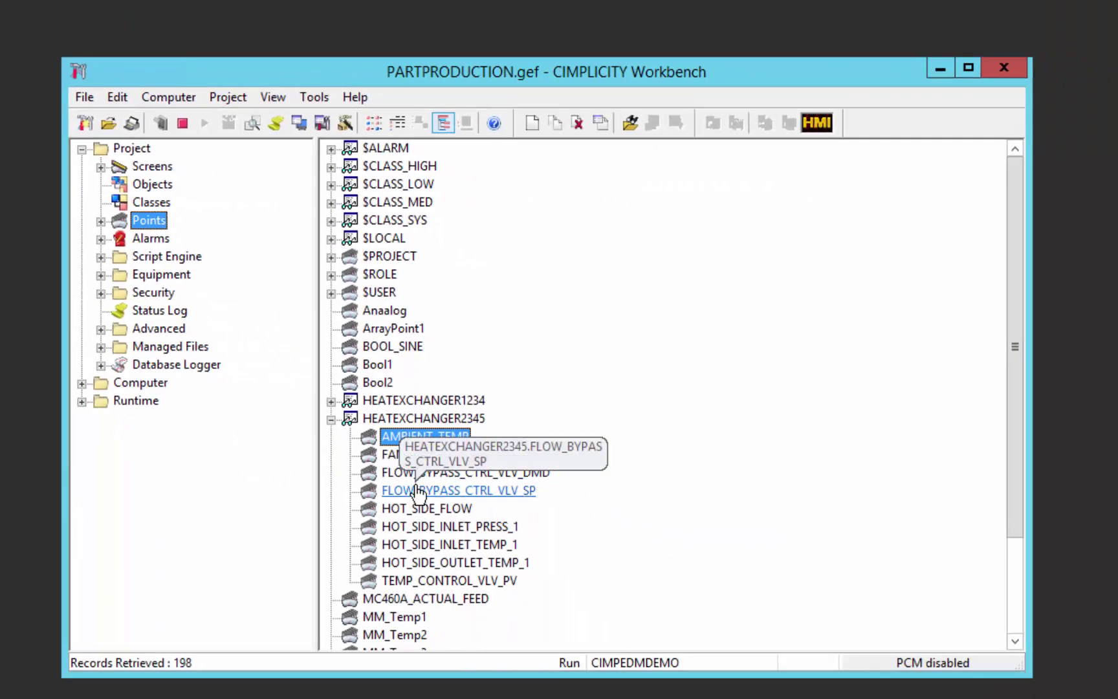
double_click(556, 654)
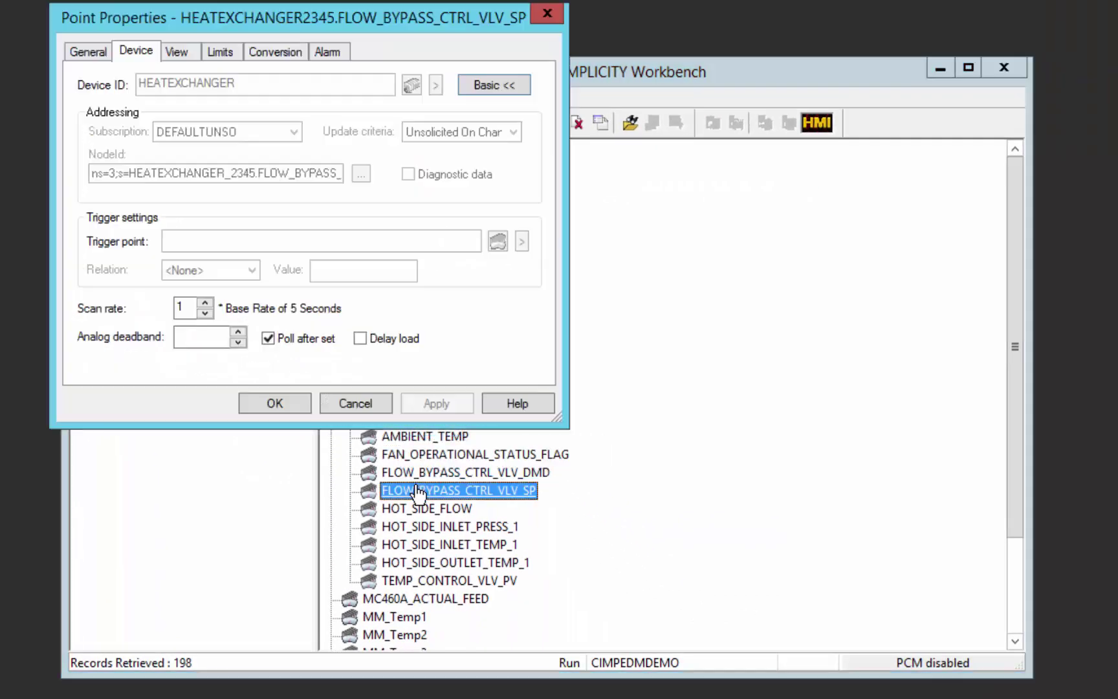
left_click(275, 402)
double_click(420, 544)
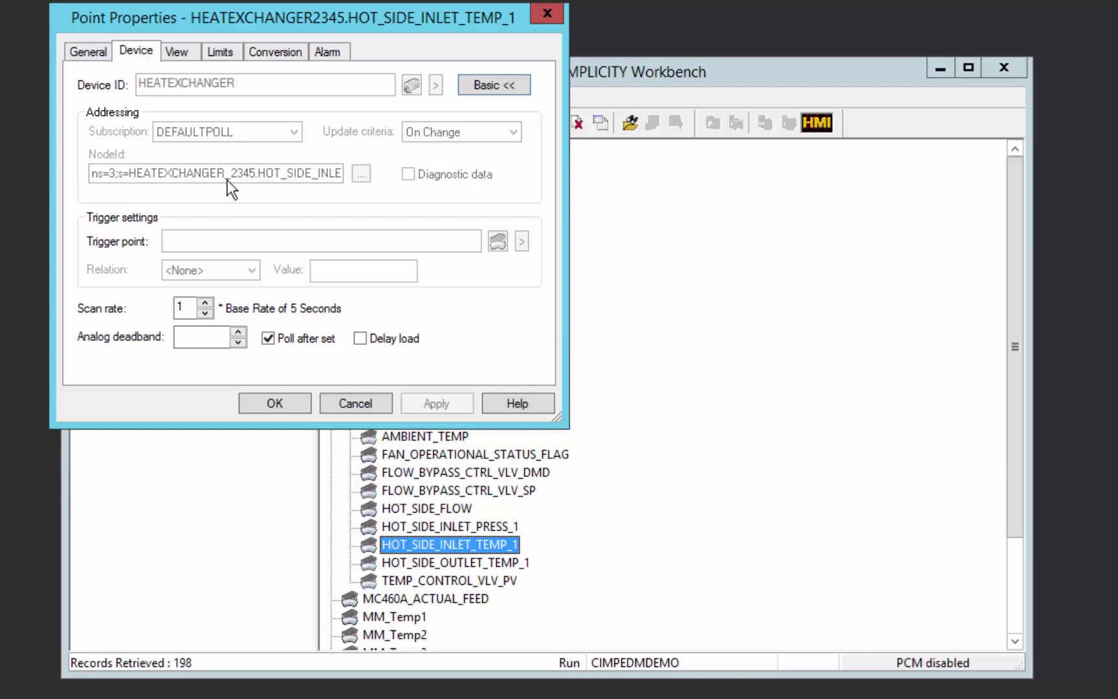
Expand HEATEXCHANGER1234 and confirm its AMBIENT_TEMP NodeId is ns=3;s=HEATEXCHANGER_1234.AMBIENT_TEMP
left_click(363, 402)
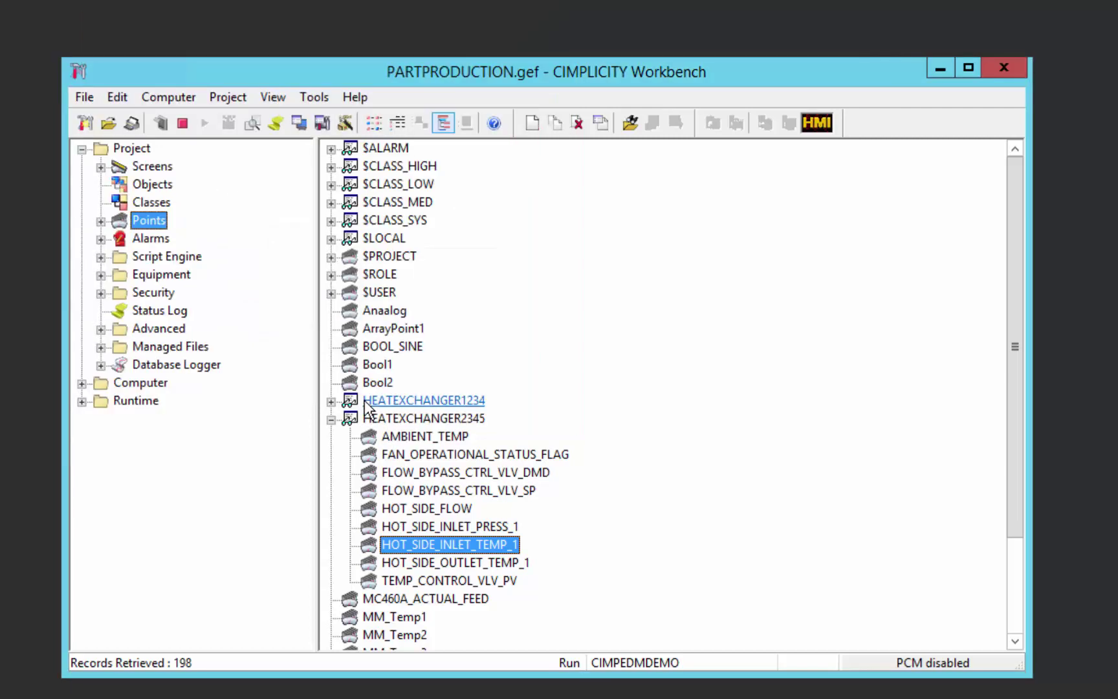
double_click(426, 401)
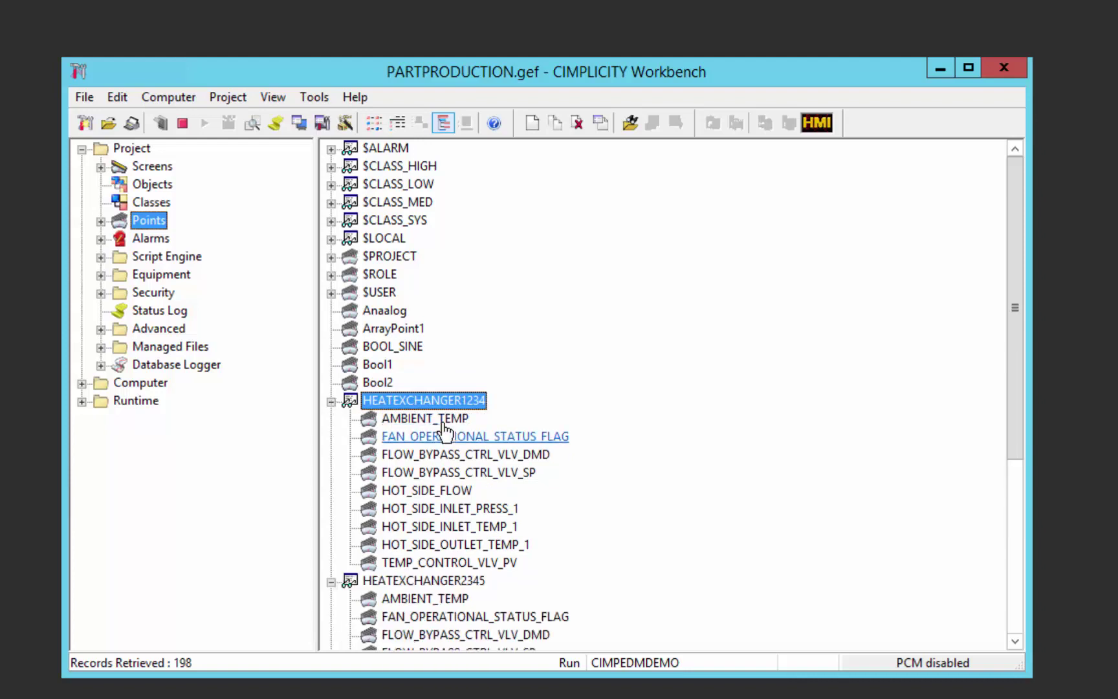
double_click(447, 419)
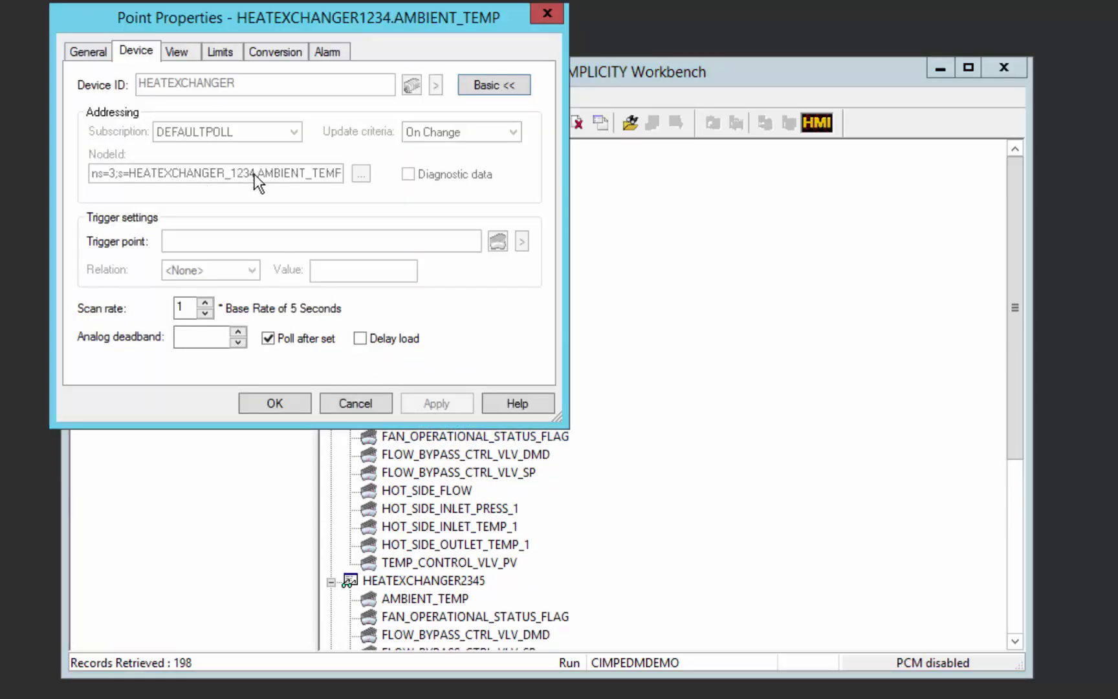
left_click(275, 403)
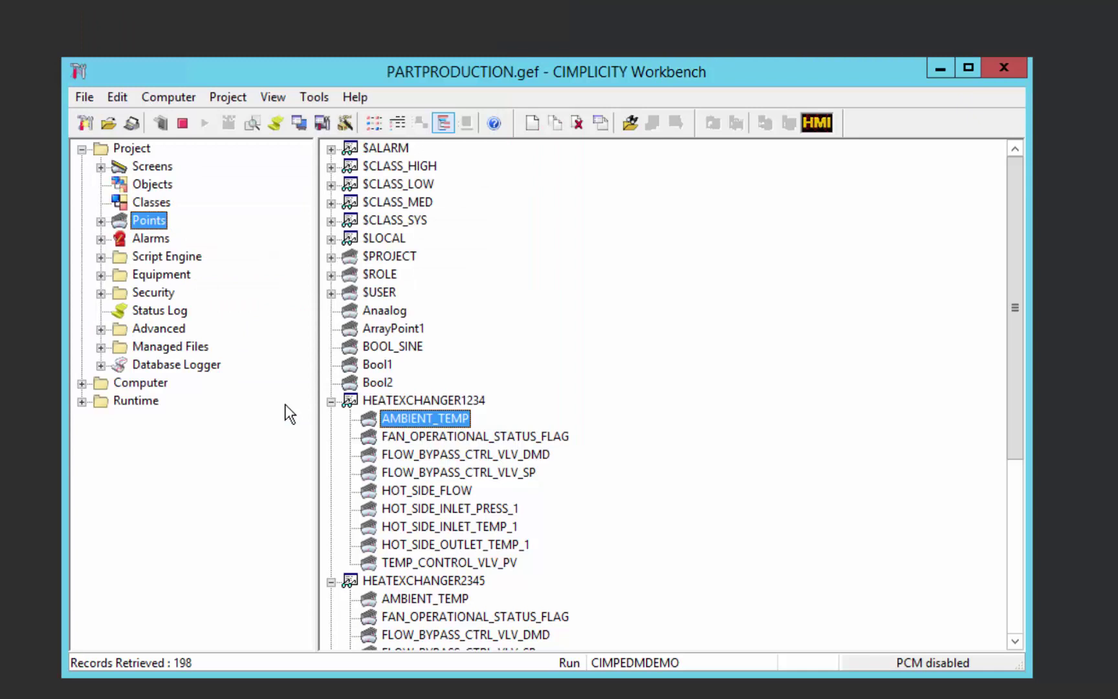